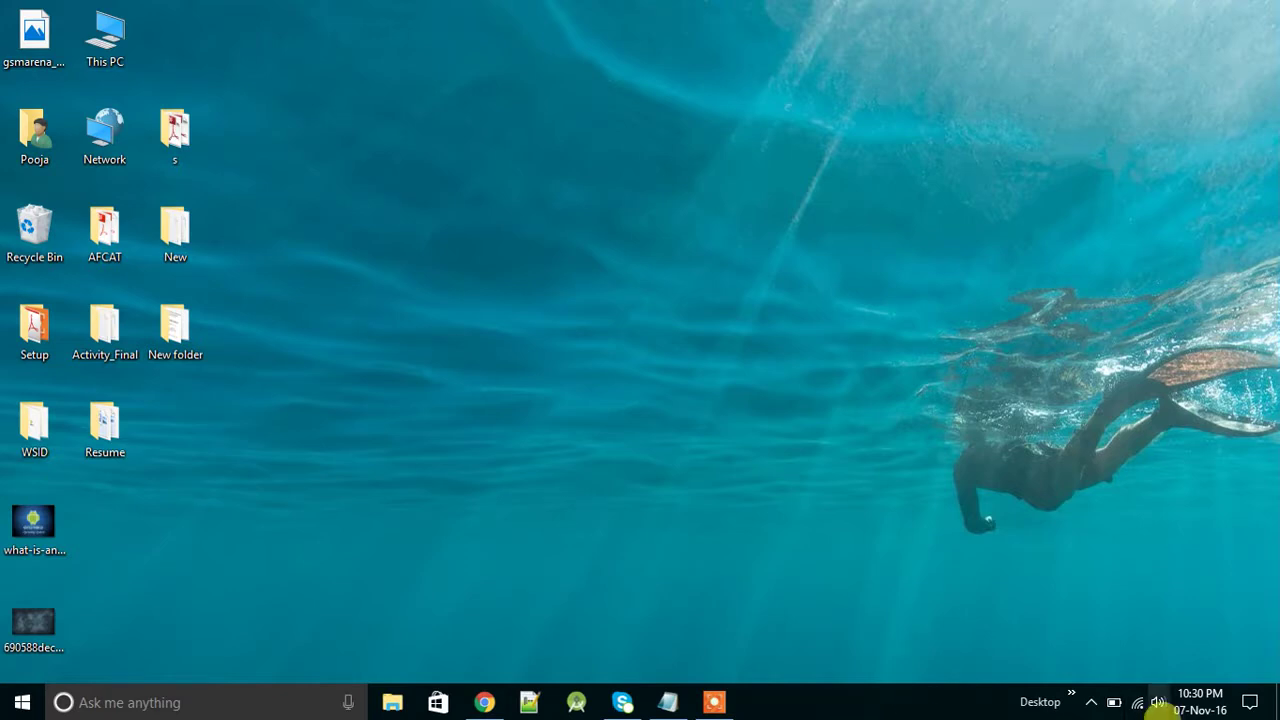
- Review the YouTubePicture notes, then switch to Chrome and search Google Images for "Android OS" in a new tab
left_click(667, 703)
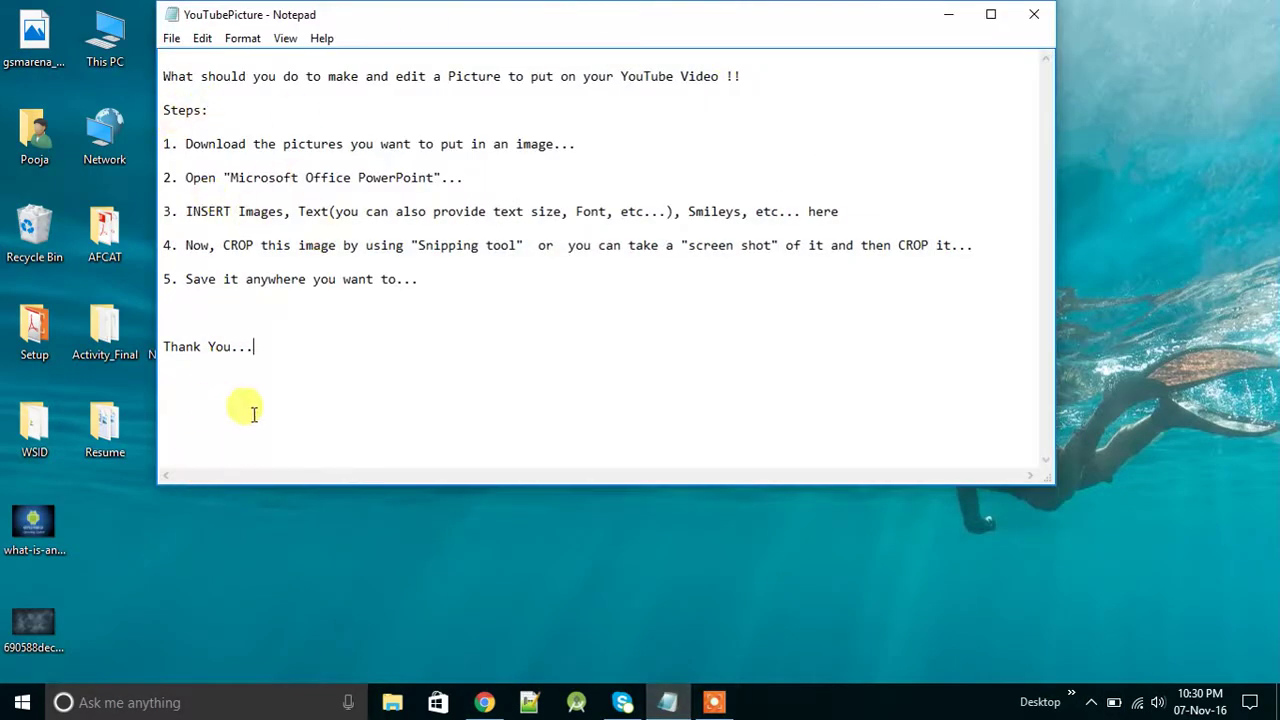
left_click(486, 703)
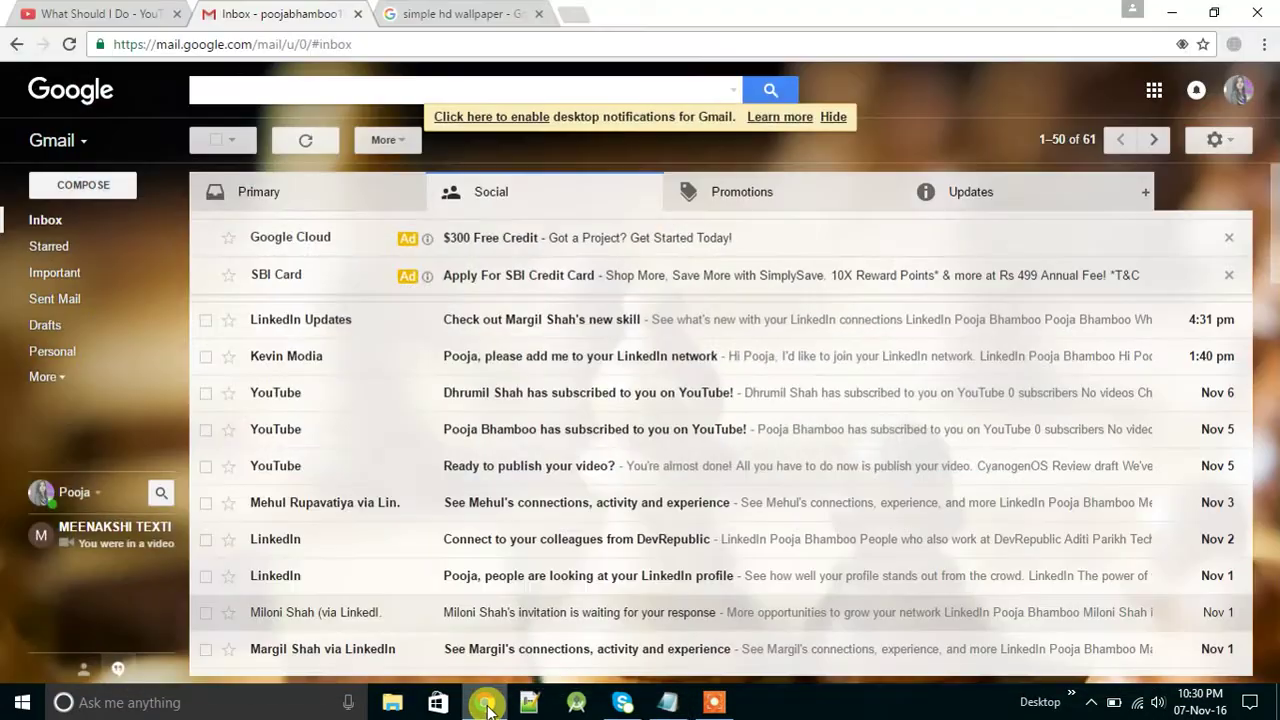
left_click(573, 20)
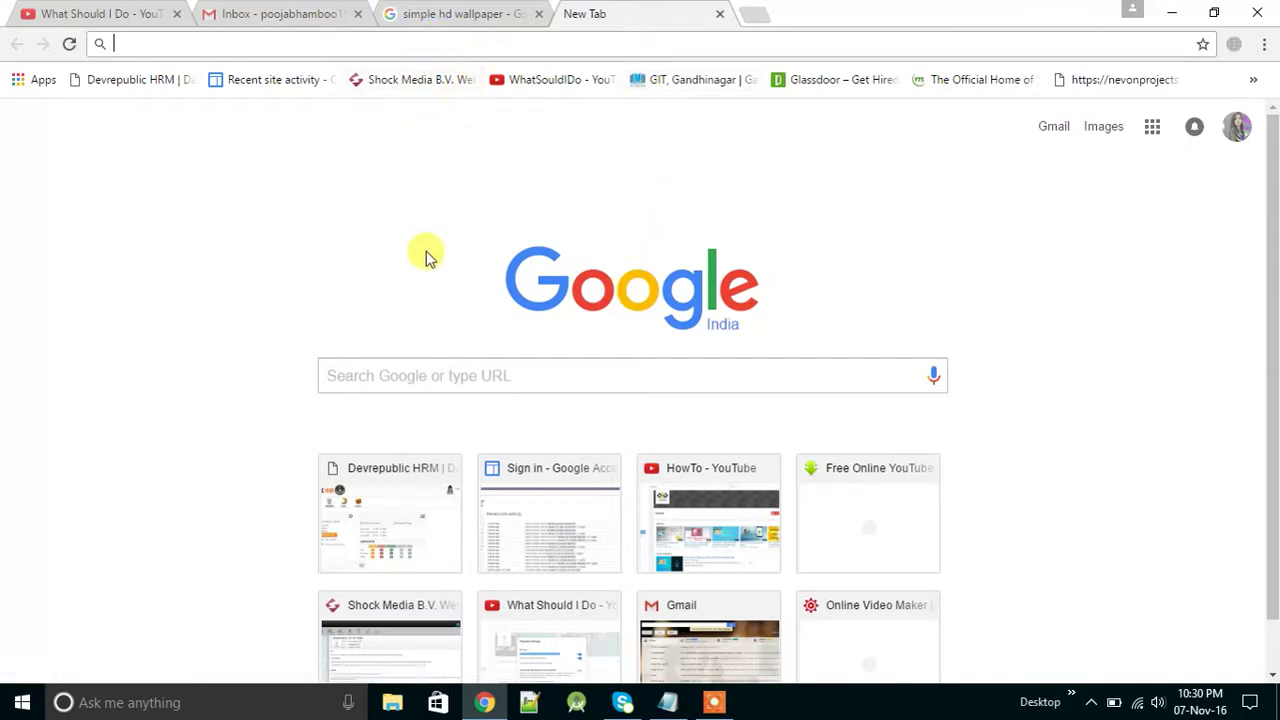
type("Andr")
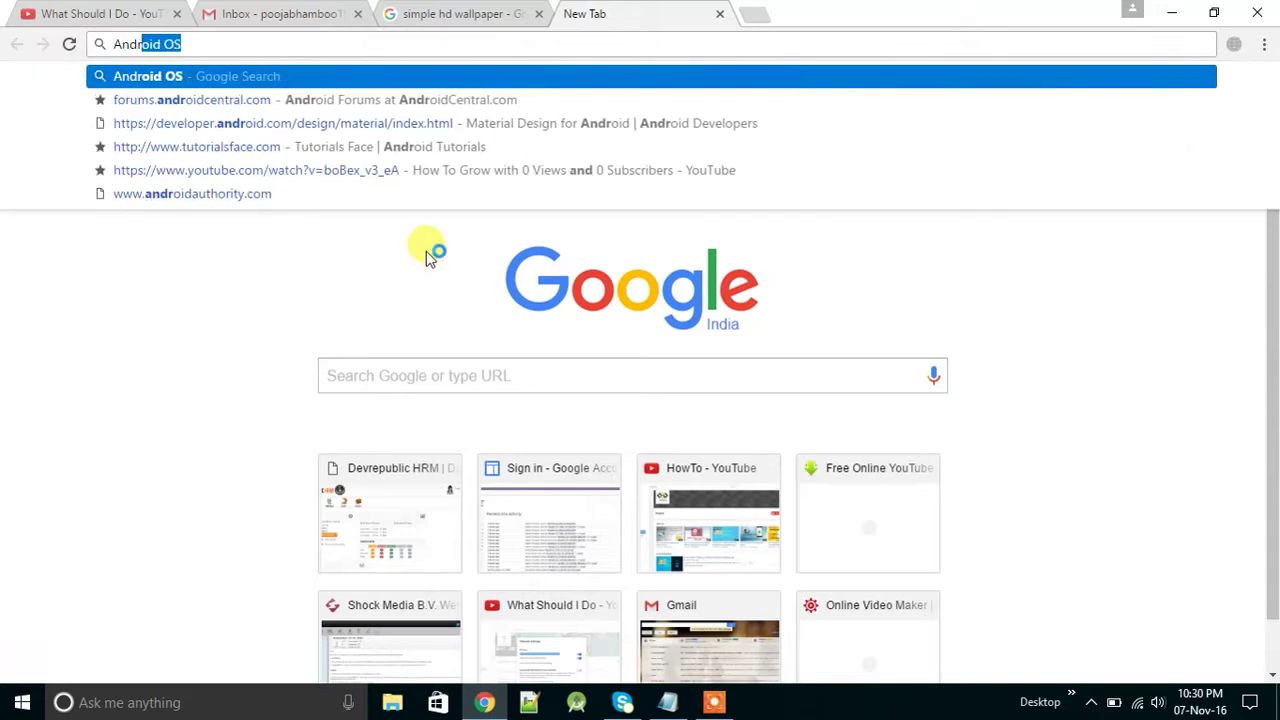
type("oid OS")
key("Return")
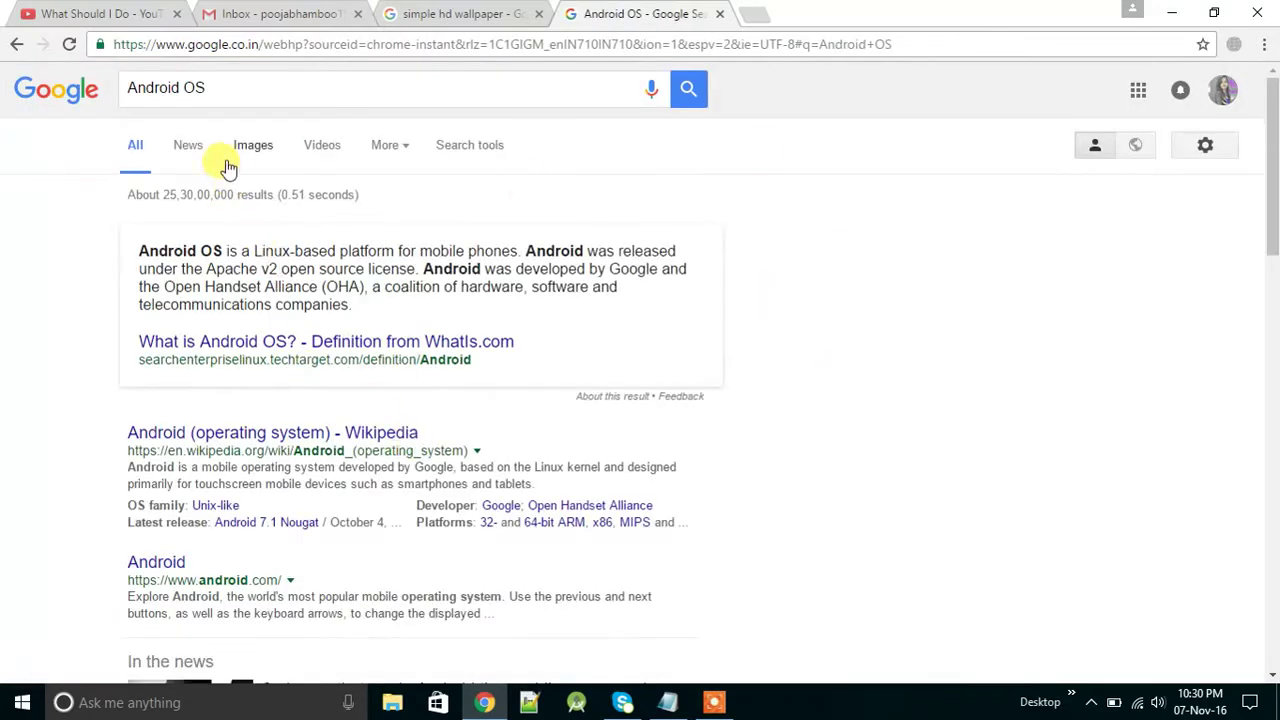
left_click(256, 148)
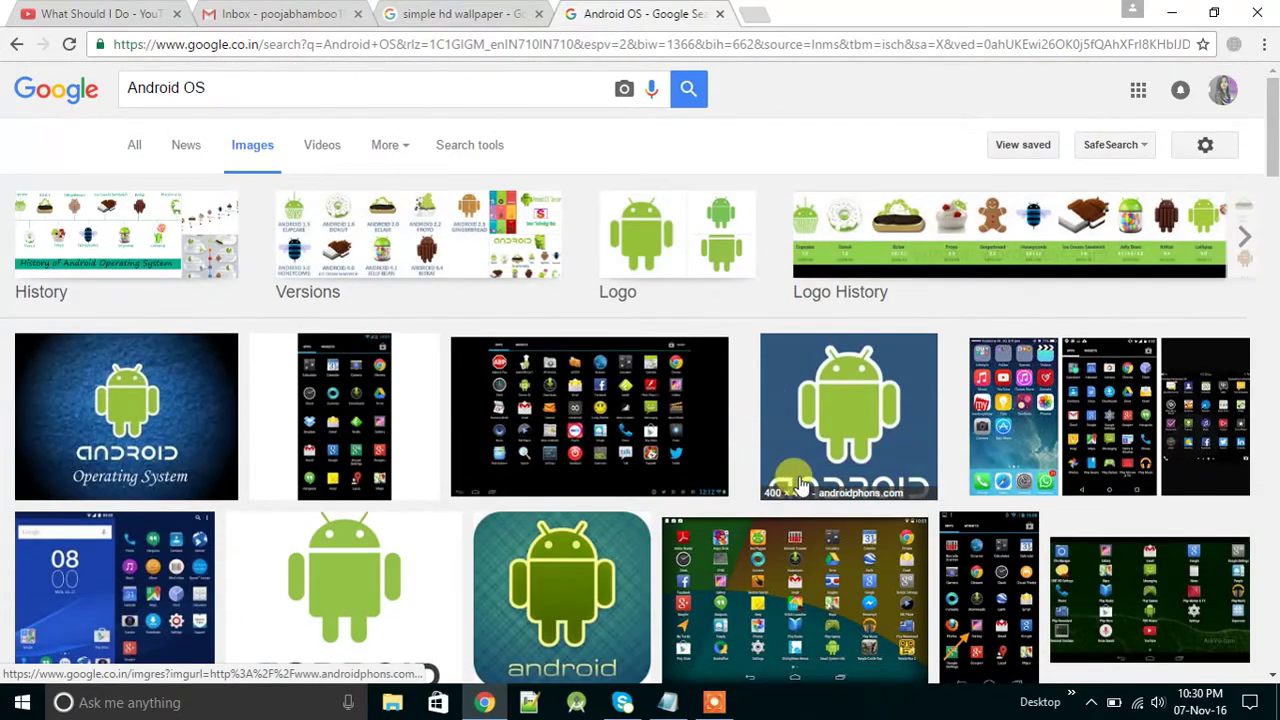
- Save the 400 × 400 blue Android logo image to the Desktop as a JPEG named download and close its preview
right_click(811, 414)
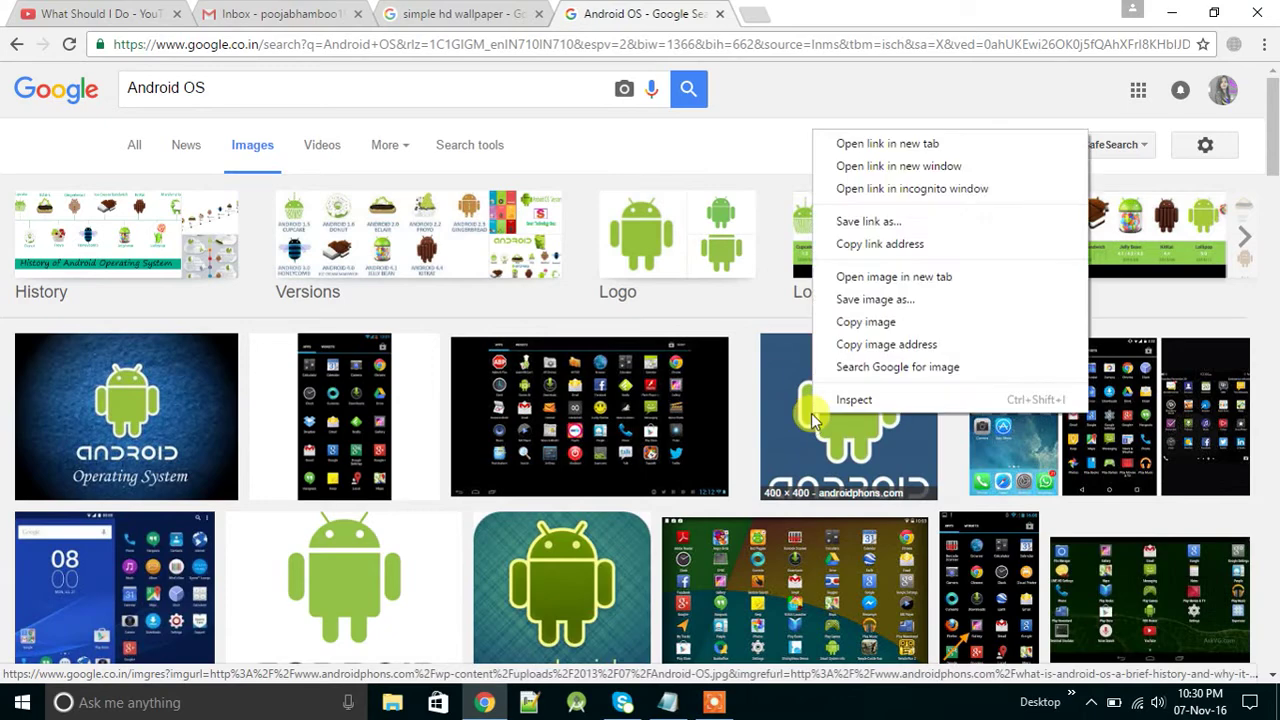
left_click(824, 439)
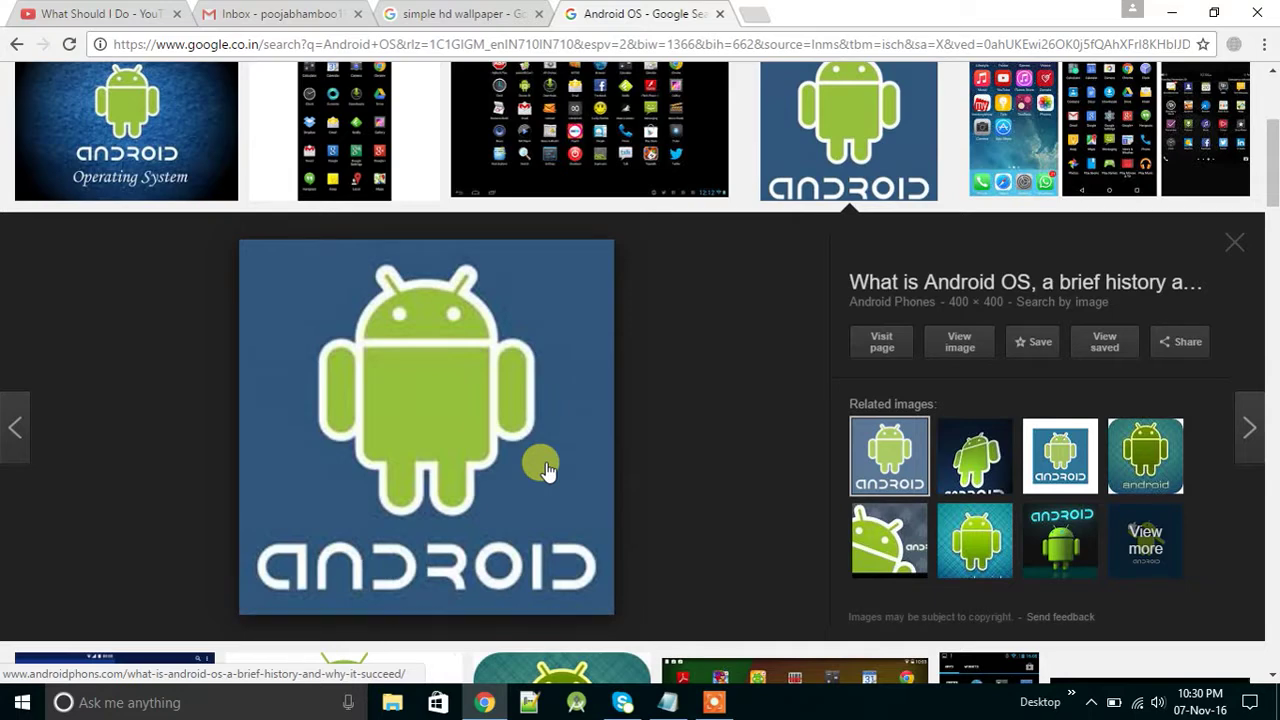
right_click(473, 417)
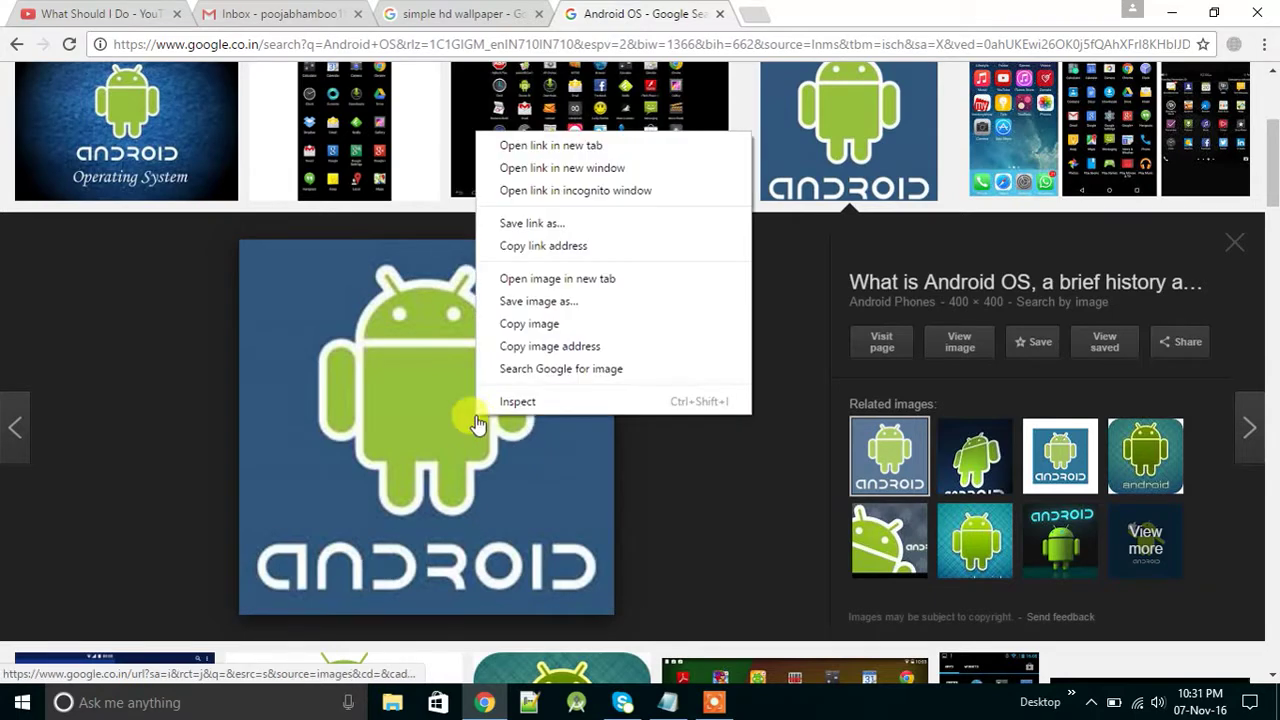
left_click(538, 301)
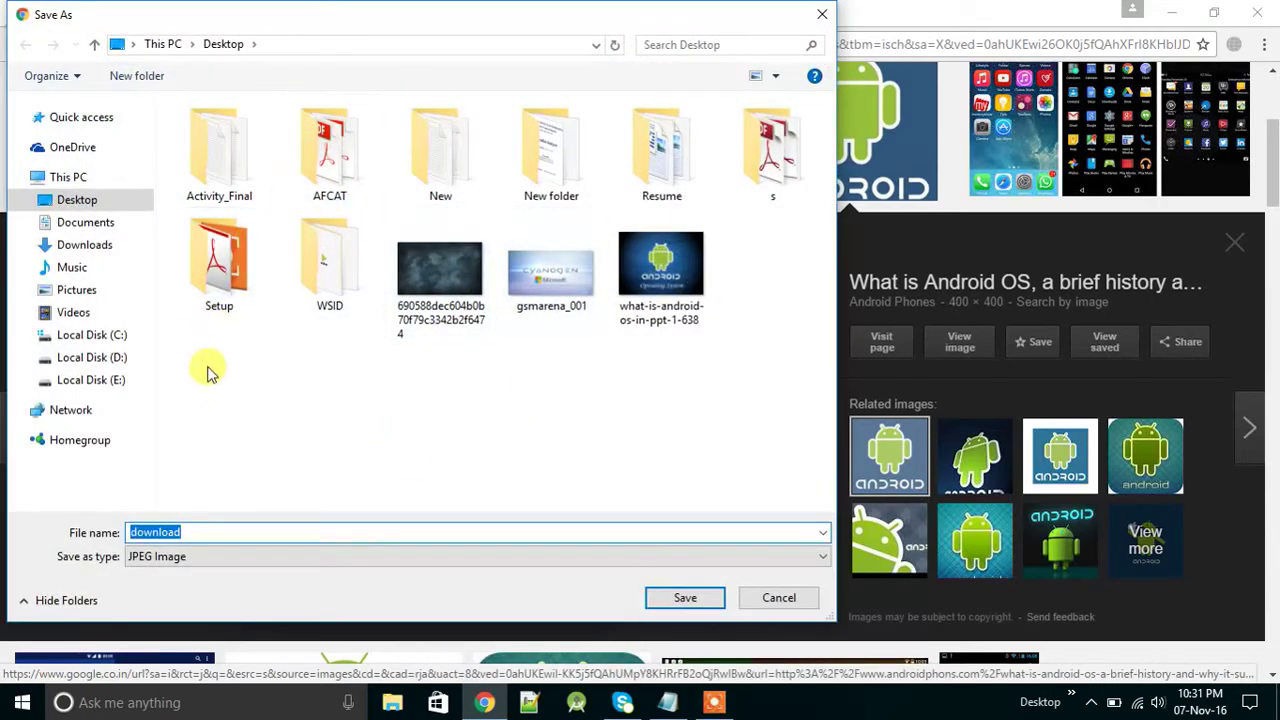
left_click(125, 207)
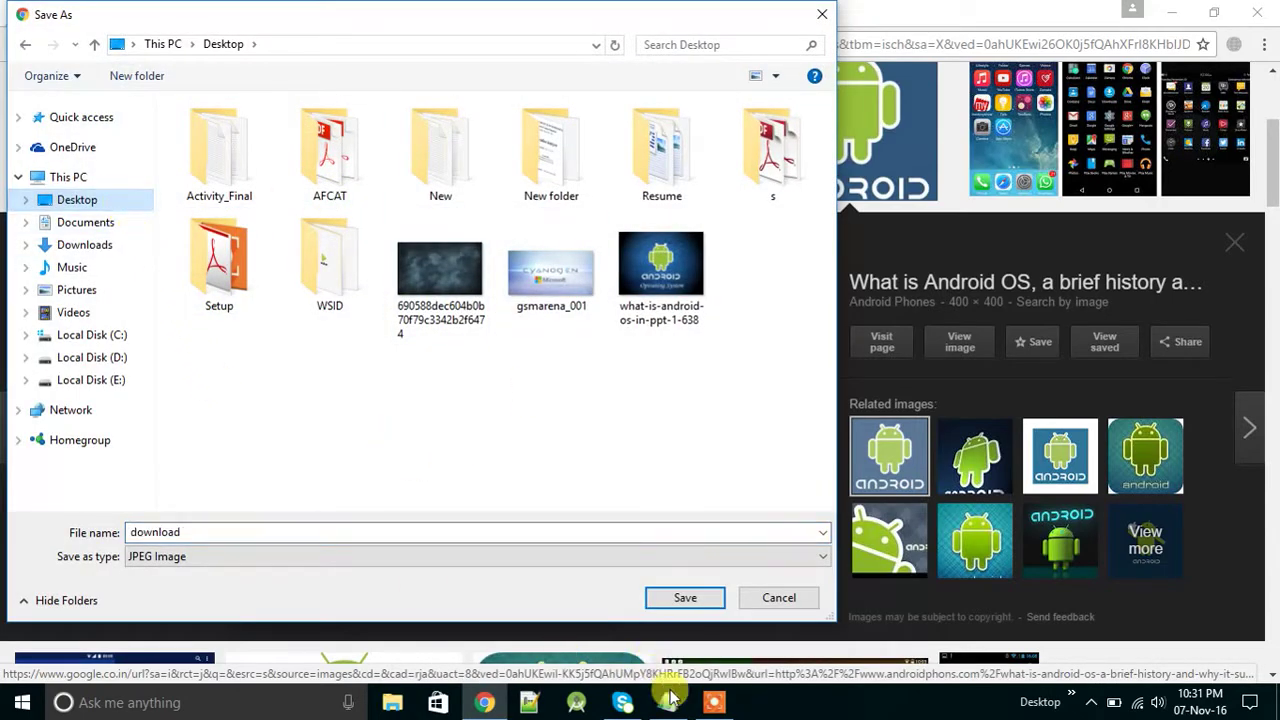
left_click(684, 598)
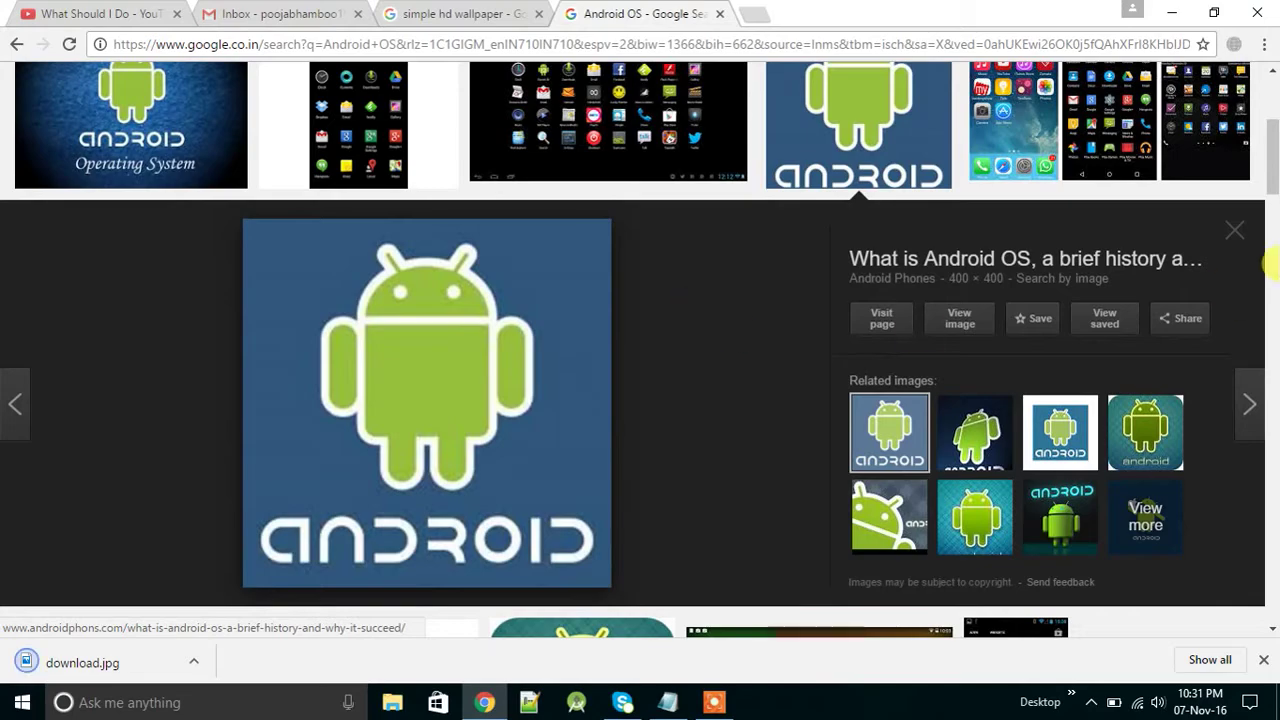
left_click(1241, 230)
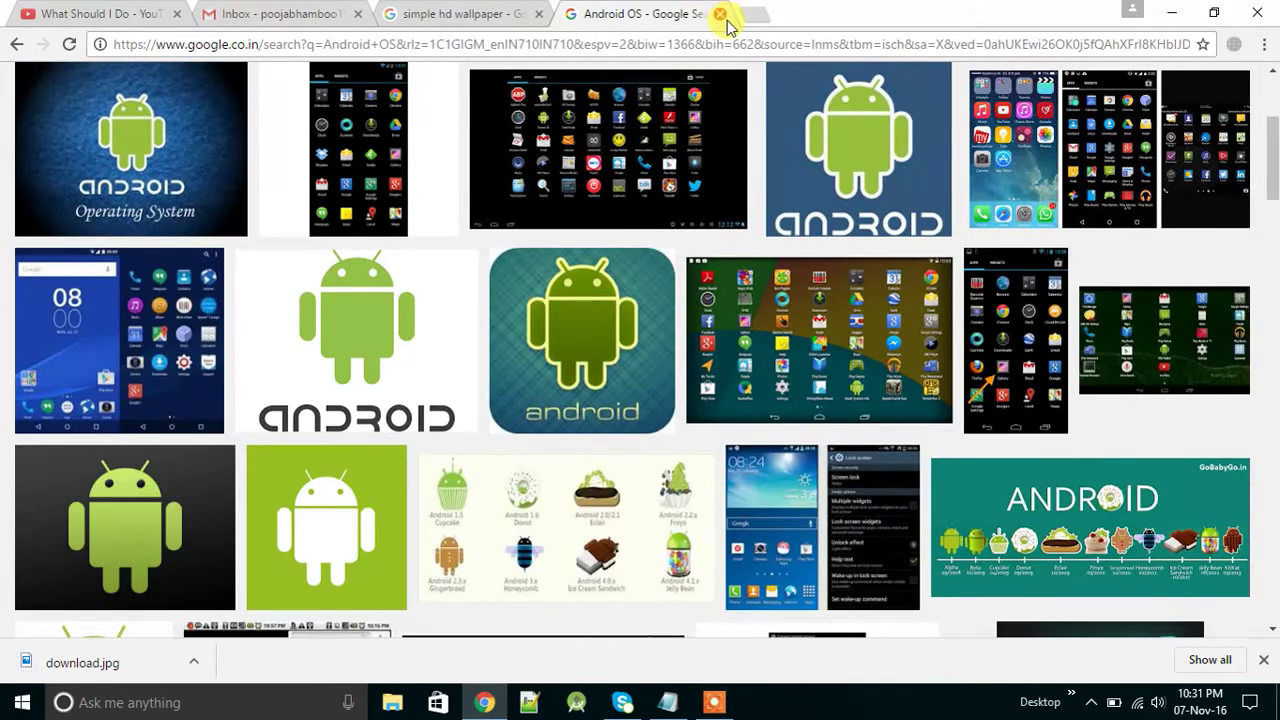
- Search for "Cyanogen OS" in another new tab and browse the image results for a suitable Cyanogen picture
left_click(749, 18)
type("C")
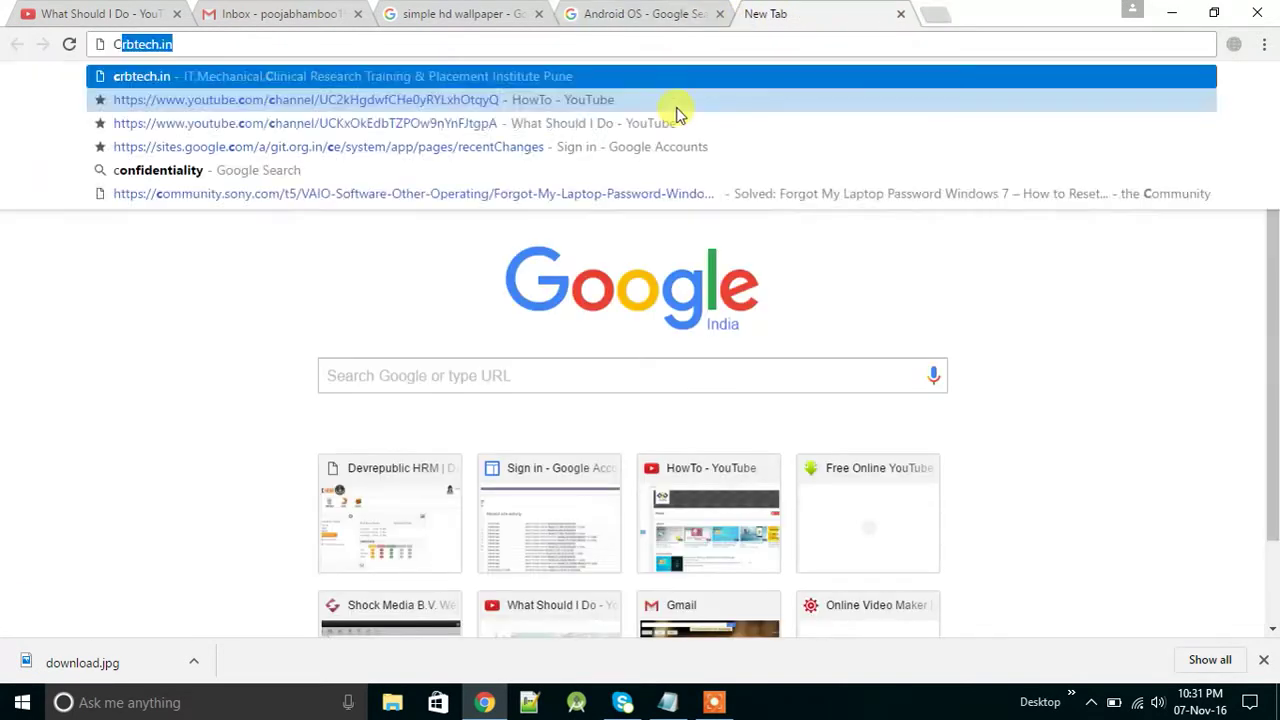
type("yanogen OS")
key("Return")
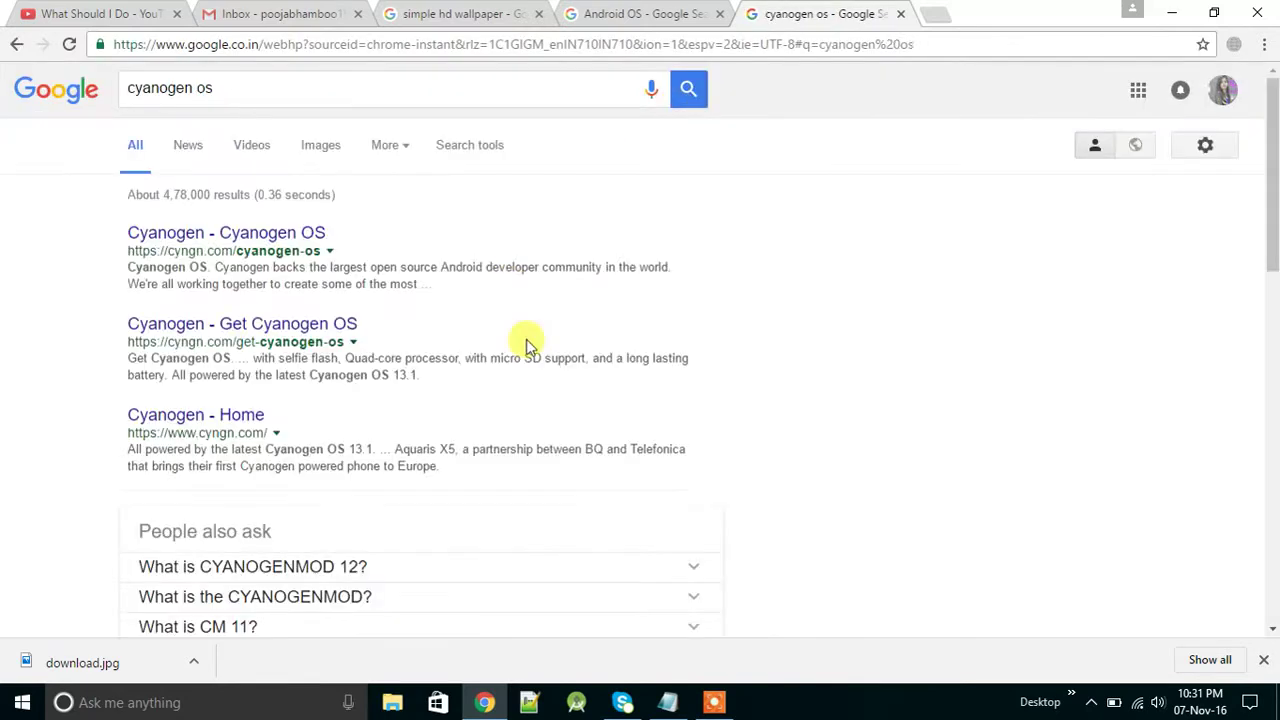
left_click(311, 152)
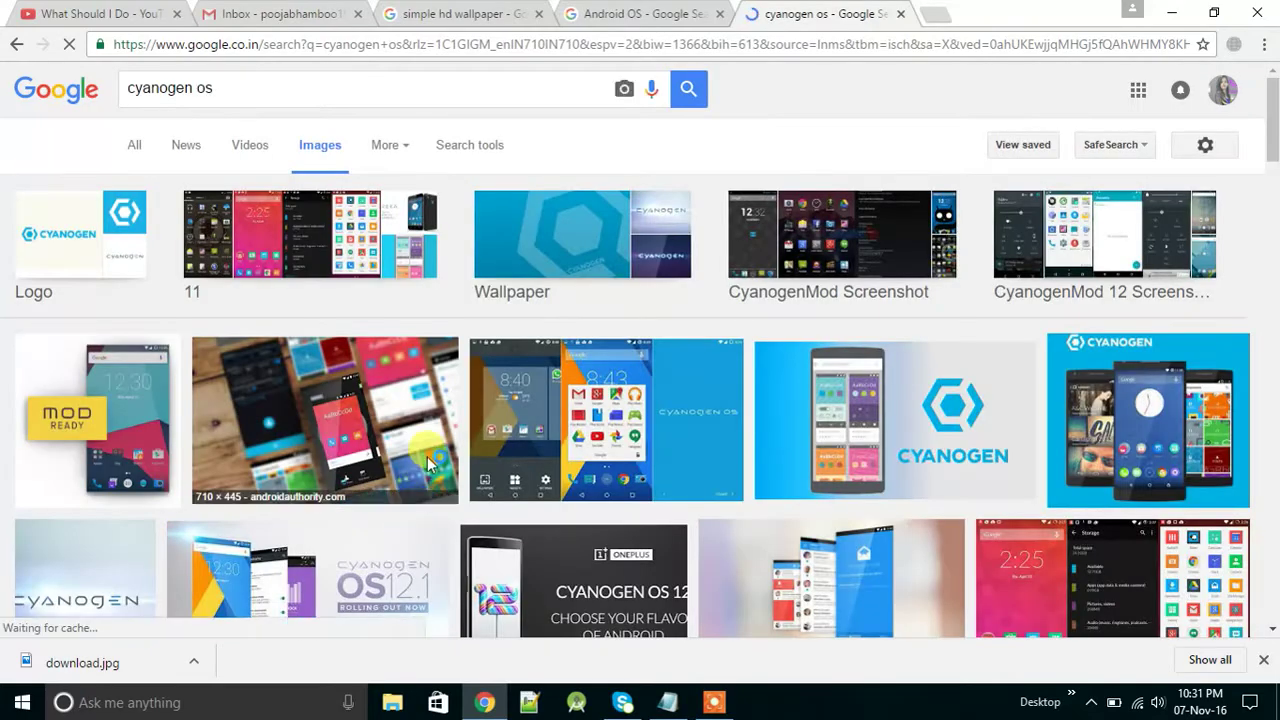
scroll(427, 455, "down", 4)
scroll(423, 512, "down", 4)
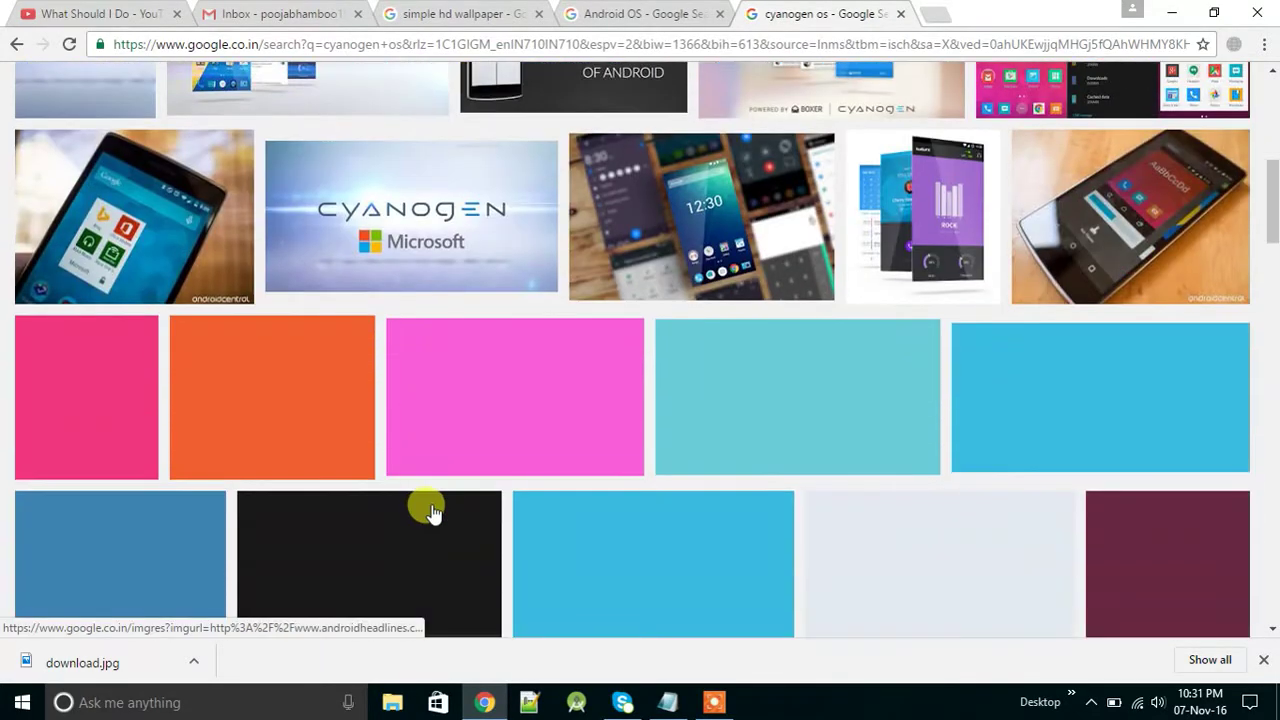
scroll(425, 510, "up", 6)
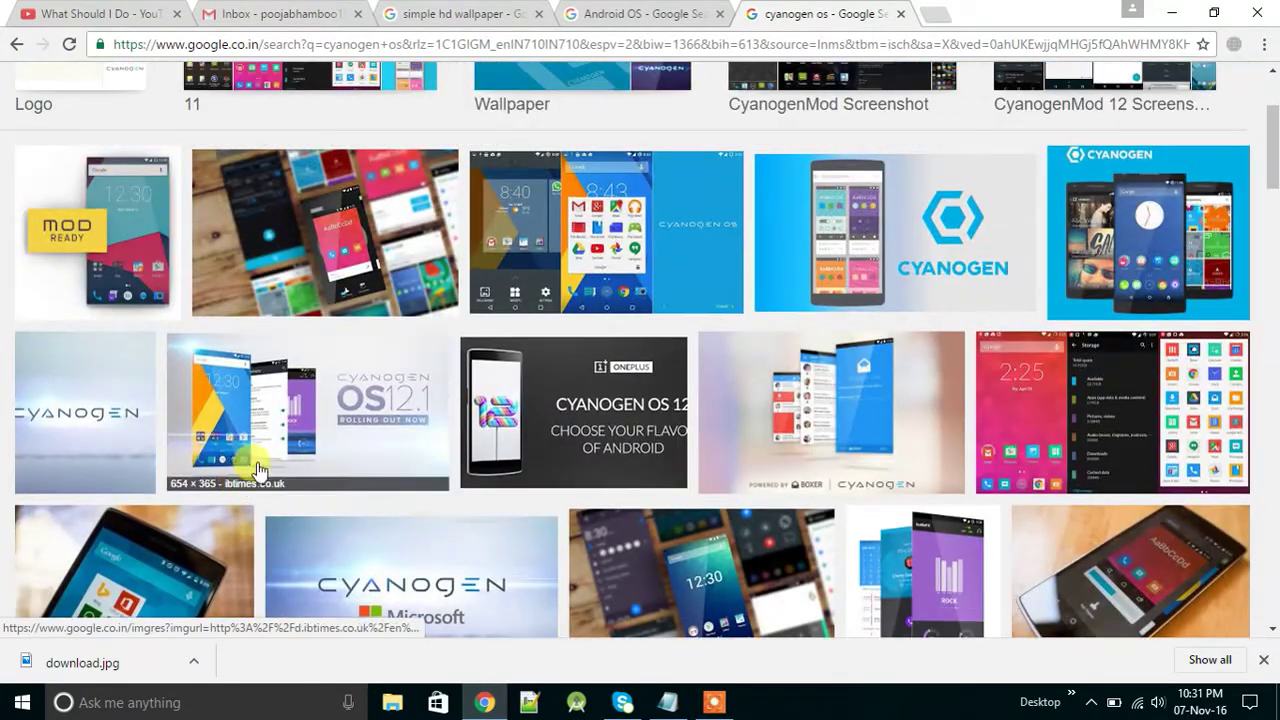
scroll(300, 490, "down", 2)
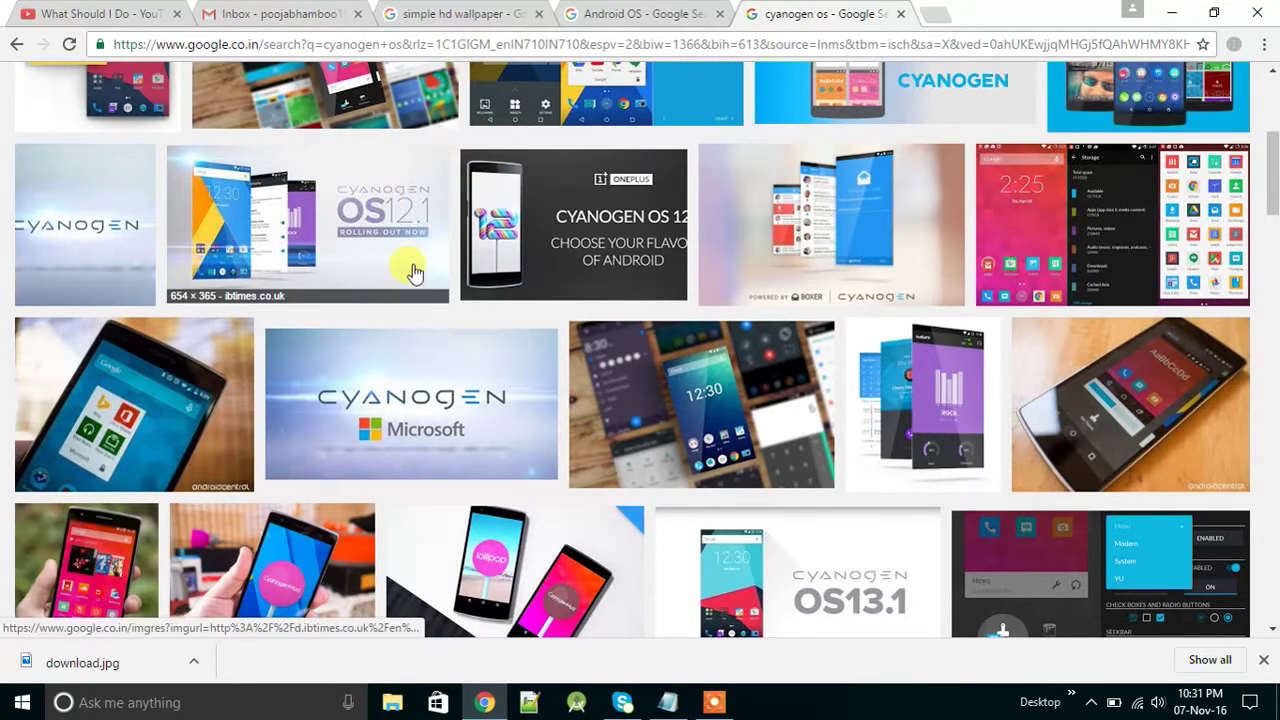
- Save the Simple Blue Background wallpaper from the open wallpaper search to the Desktop as a JPEG named images
left_click(415, 13)
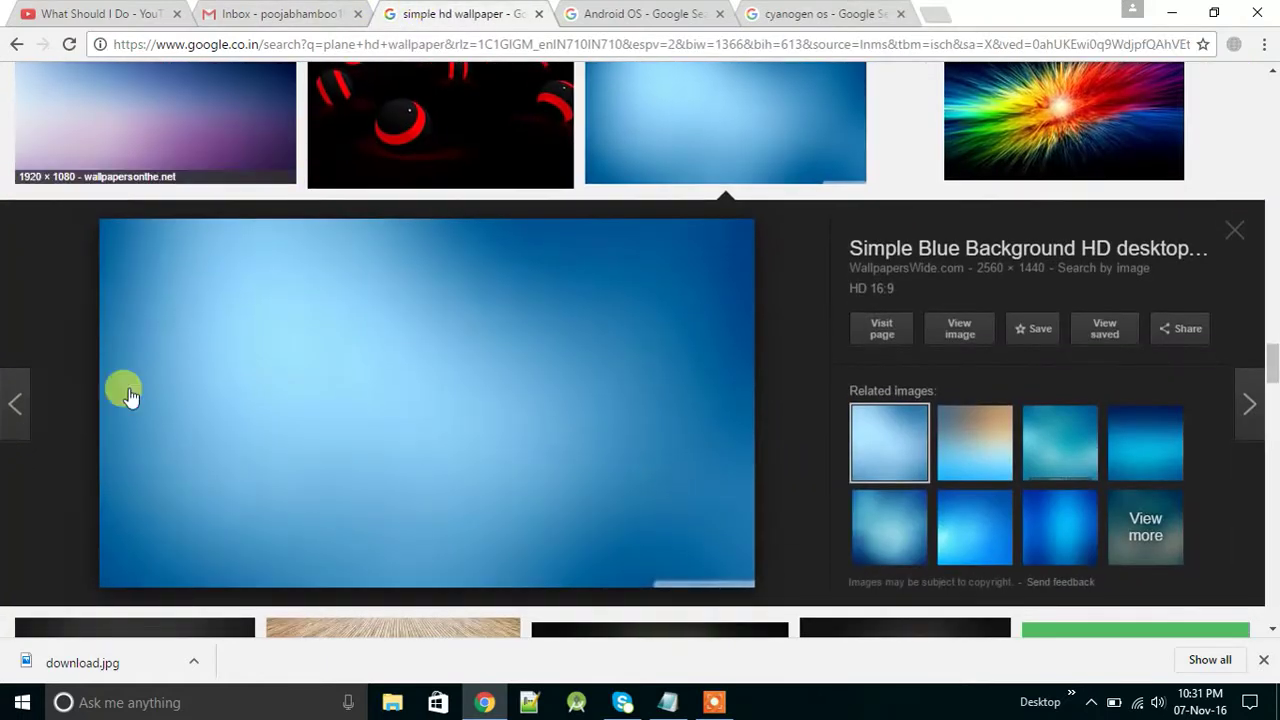
right_click(305, 400)
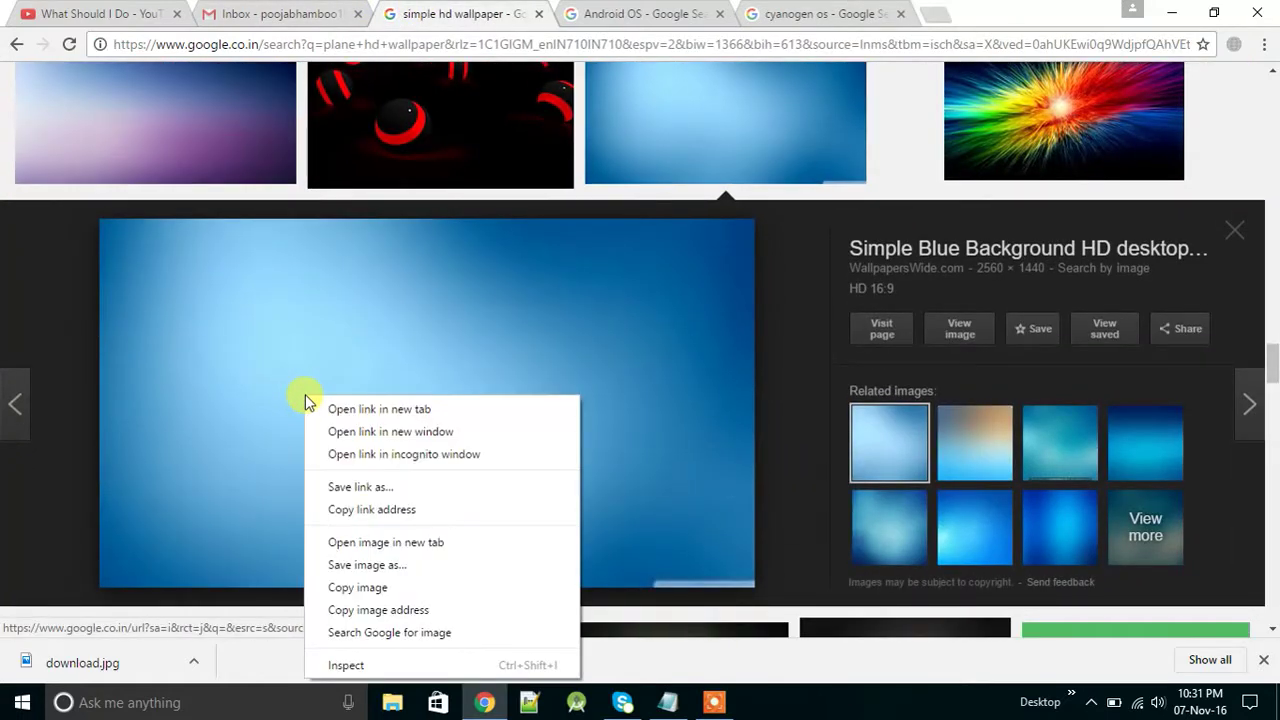
left_click(348, 566)
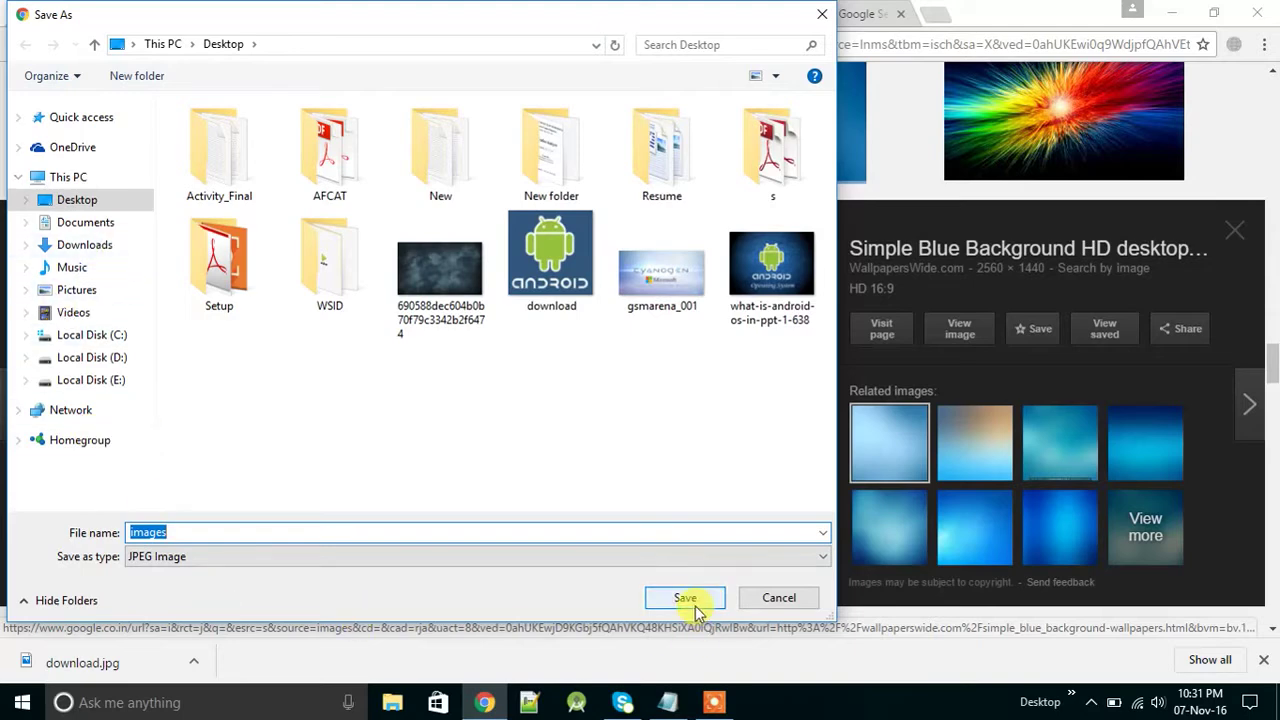
left_click(694, 600)
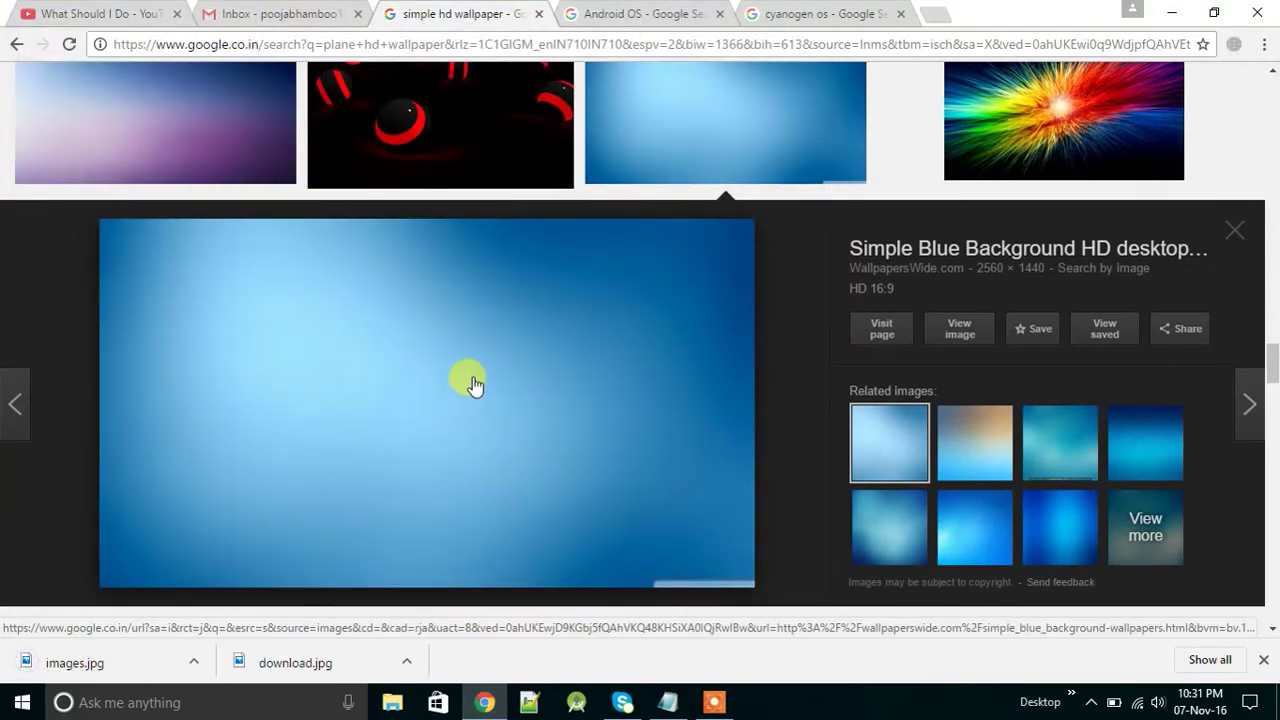
- Minimize the browser and launch Microsoft Office PowerPoint 2007 by searching for "power"
left_click(1166, 13)
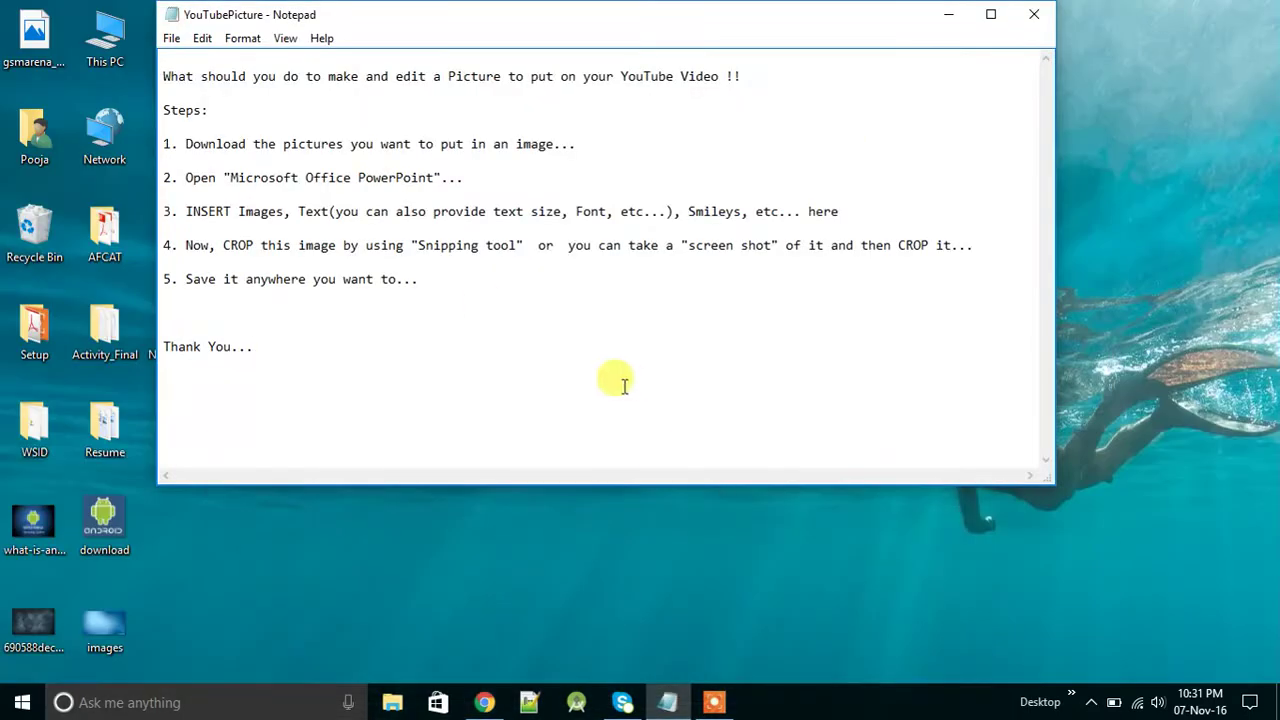
left_click(292, 706)
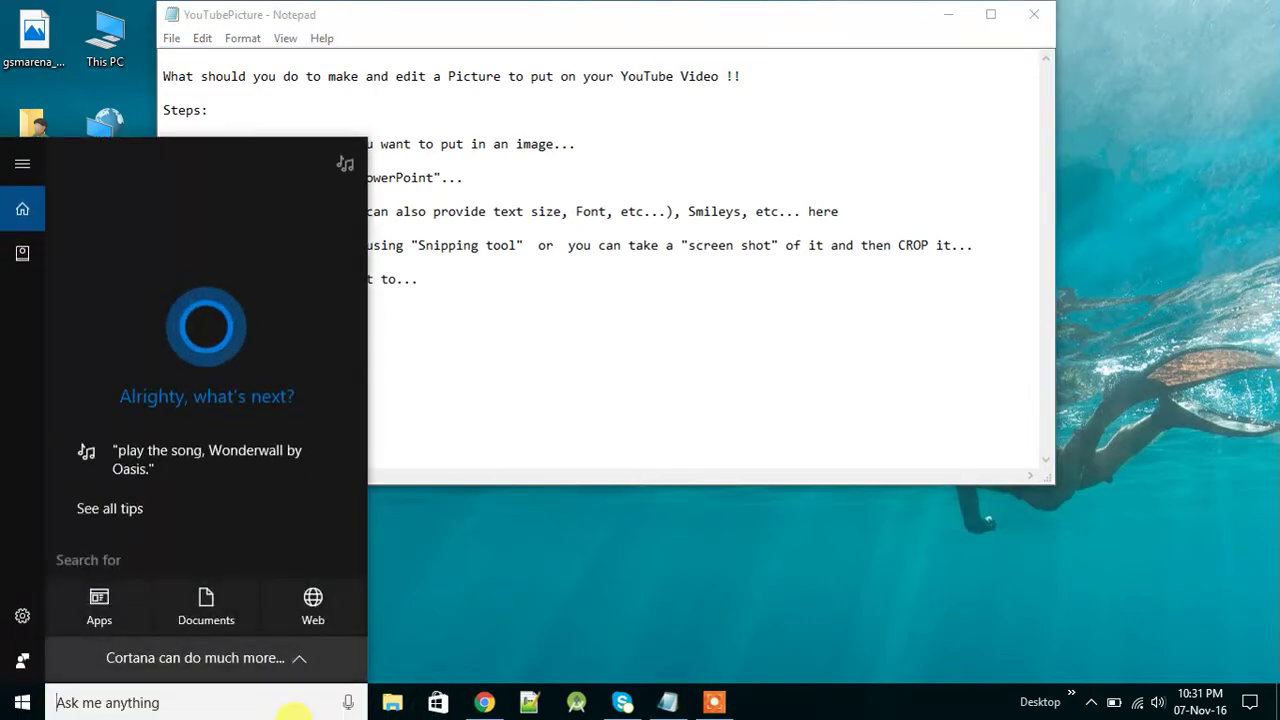
type("power")
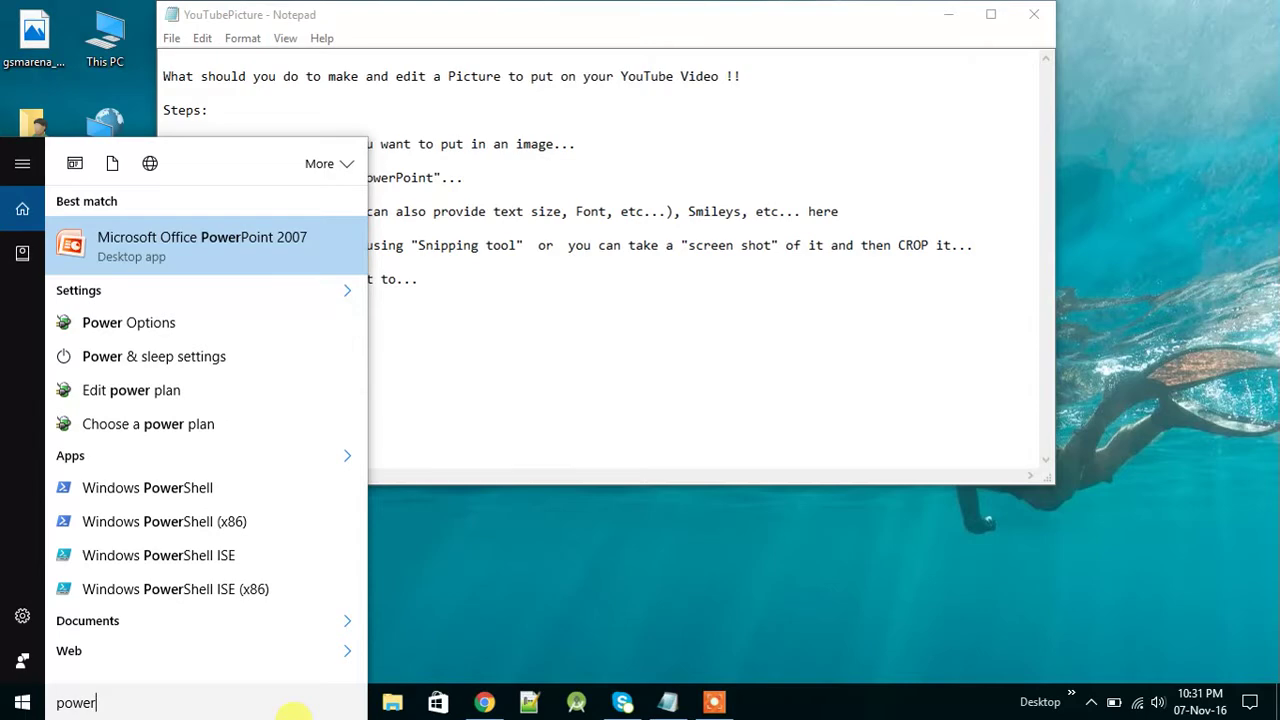
key("Return")
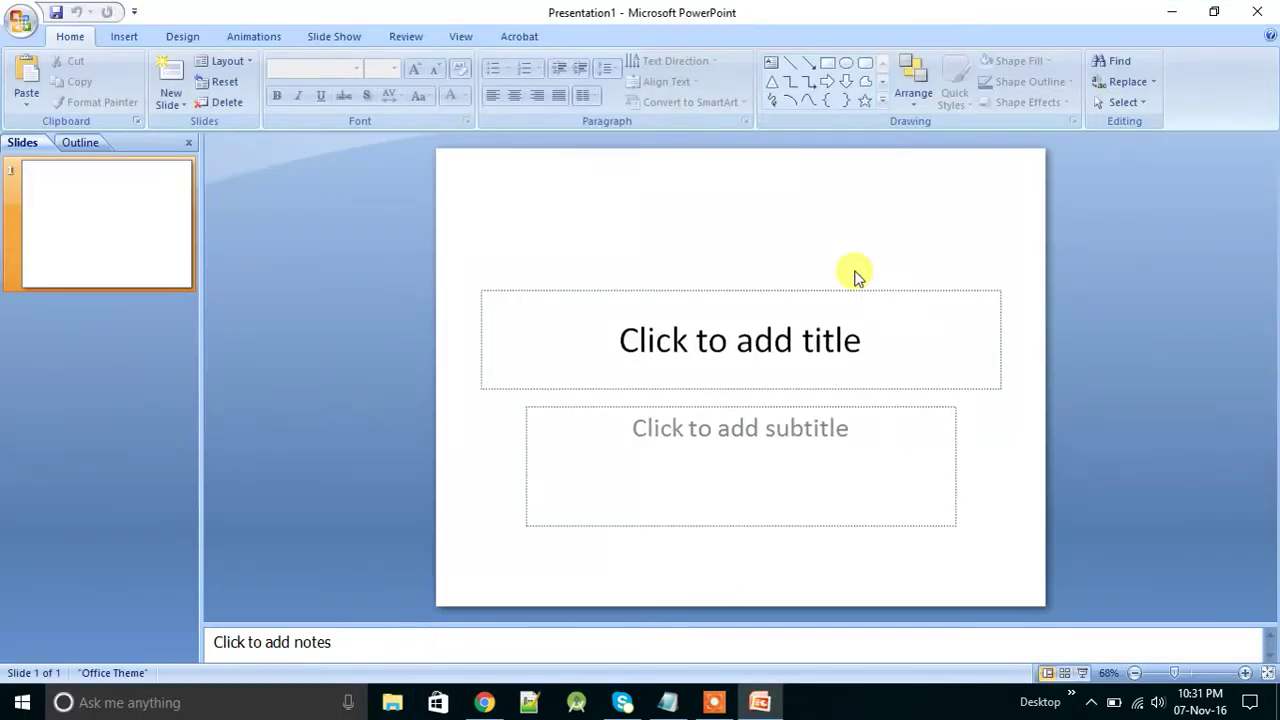
- Add a new title-and-content slide after the title slide
left_click(641, 456)
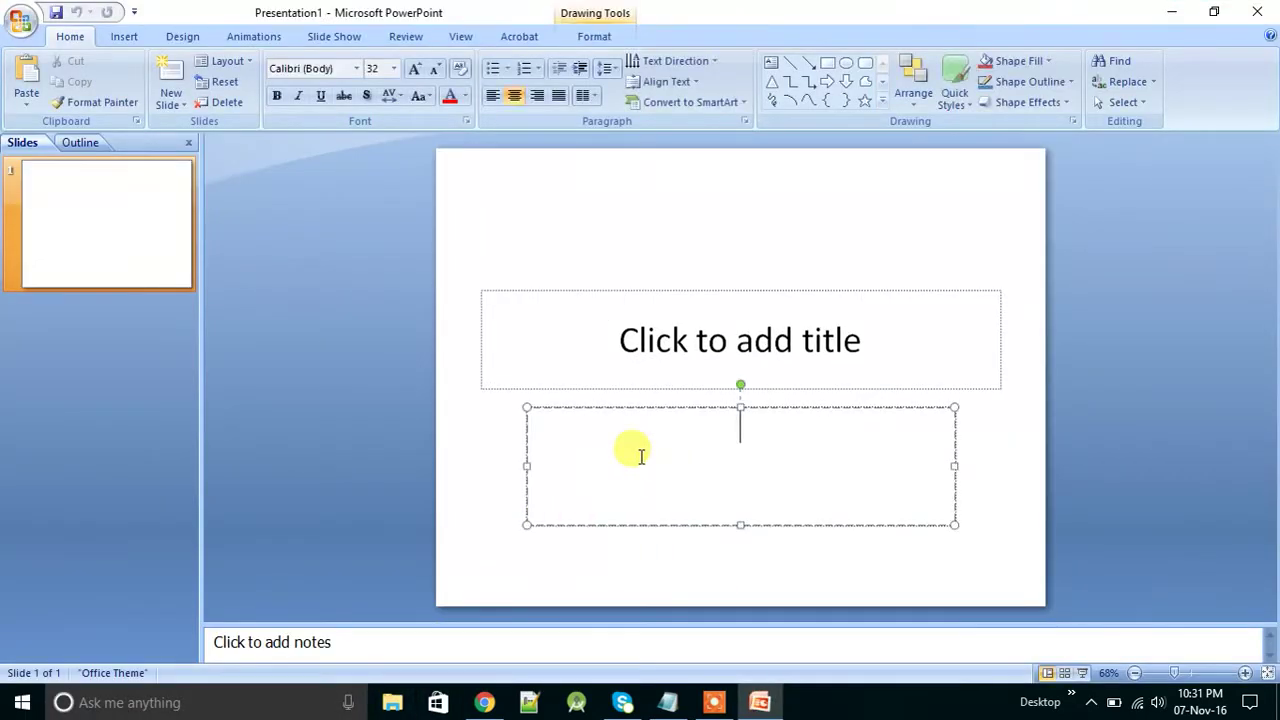
left_click(47, 308)
right_click(48, 307)
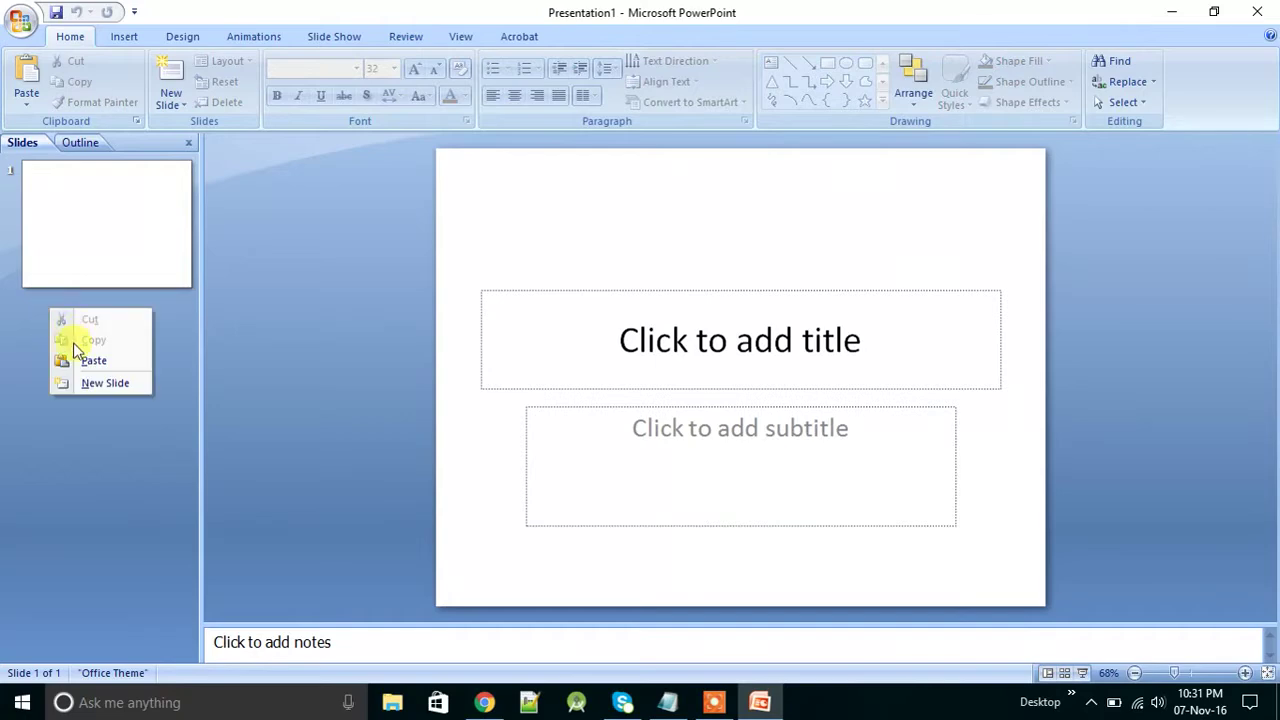
left_click(91, 386)
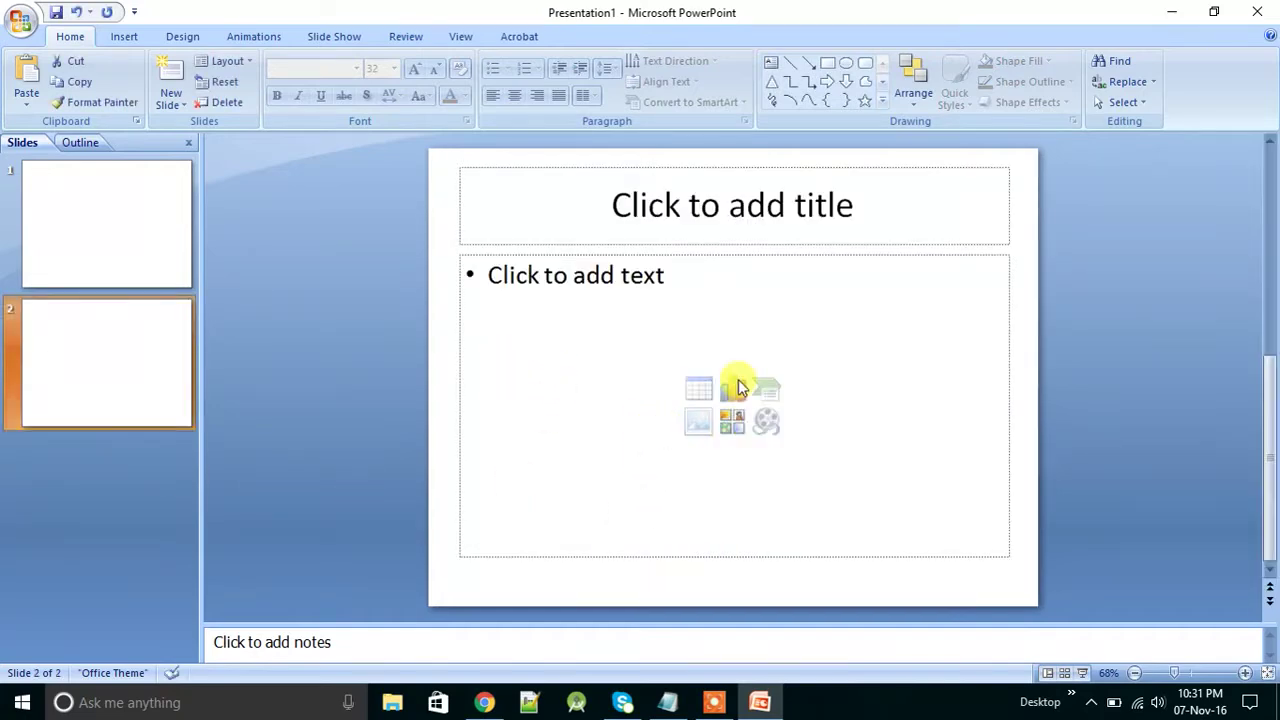
- Insert the blue background picture named images from the Desktop into the second slide's content placeholder
left_click(698, 421)
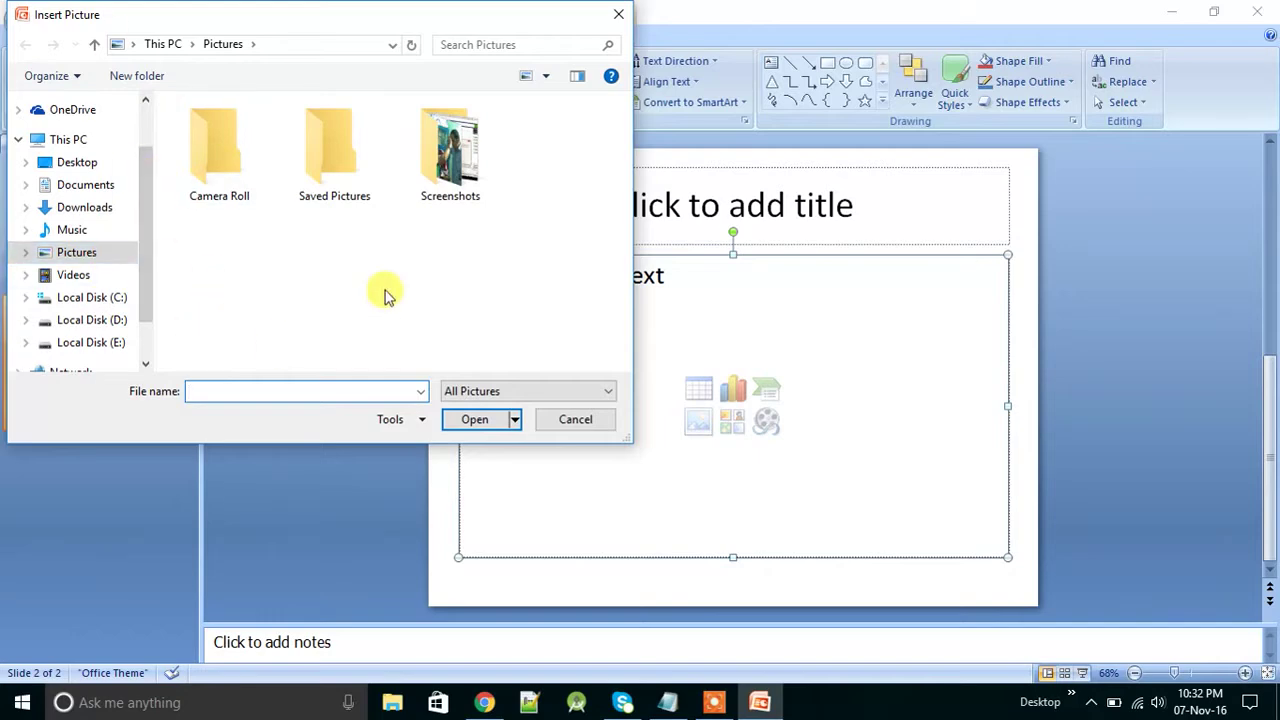
left_click(95, 163)
scroll(340, 270, "down", 3)
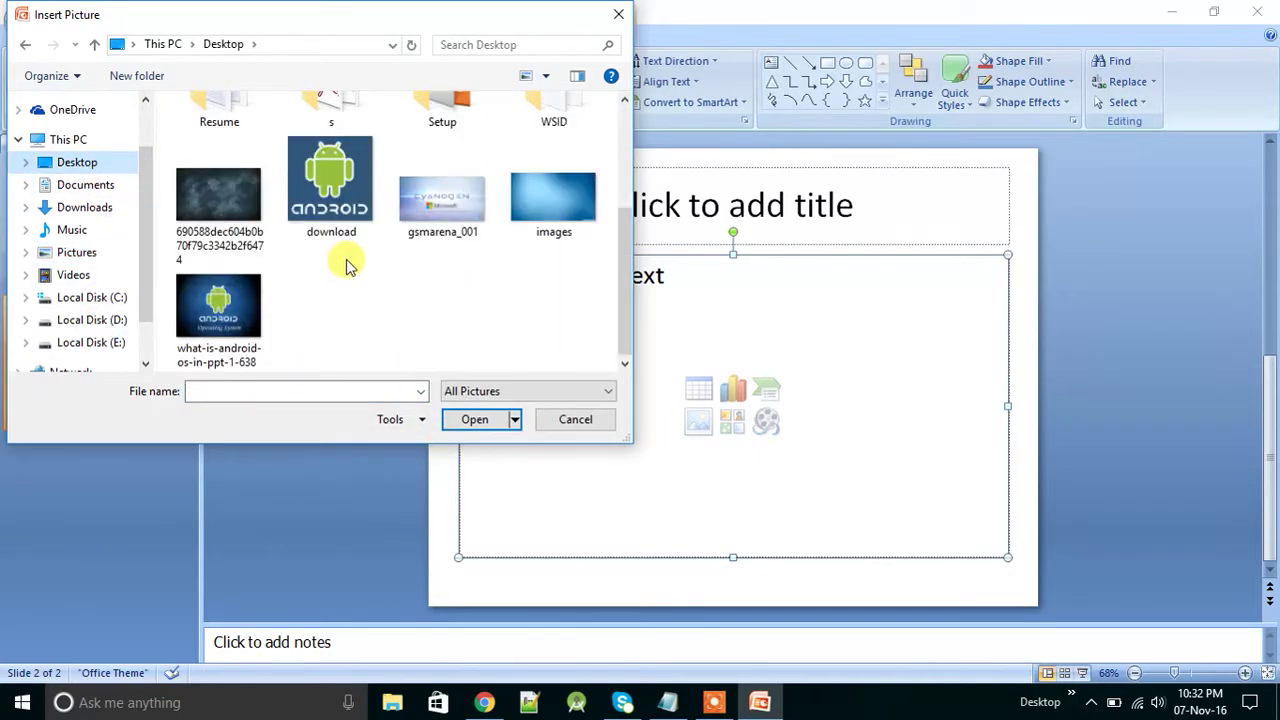
left_click(563, 232)
left_click(501, 420)
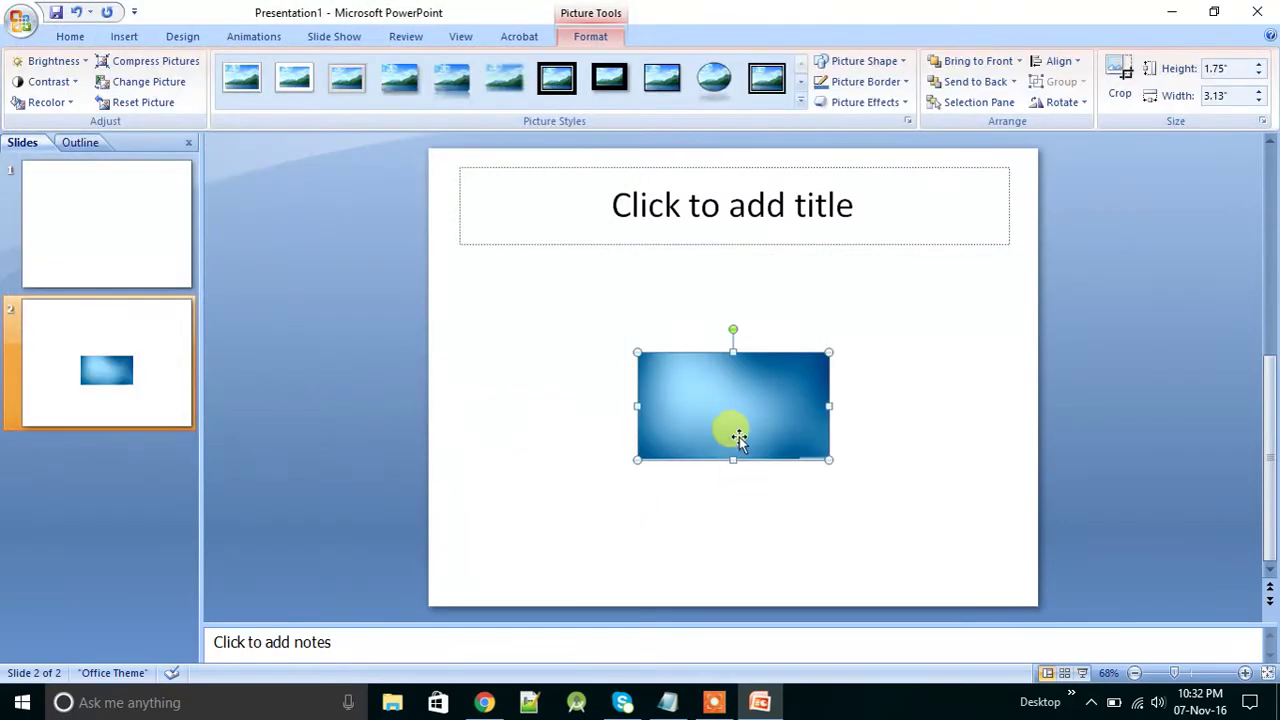
- Enlarge the blue picture to about 5.25" high and 9.3" wide so it fills the slide area below the title
left_click_drag(733, 328, 733, 265)
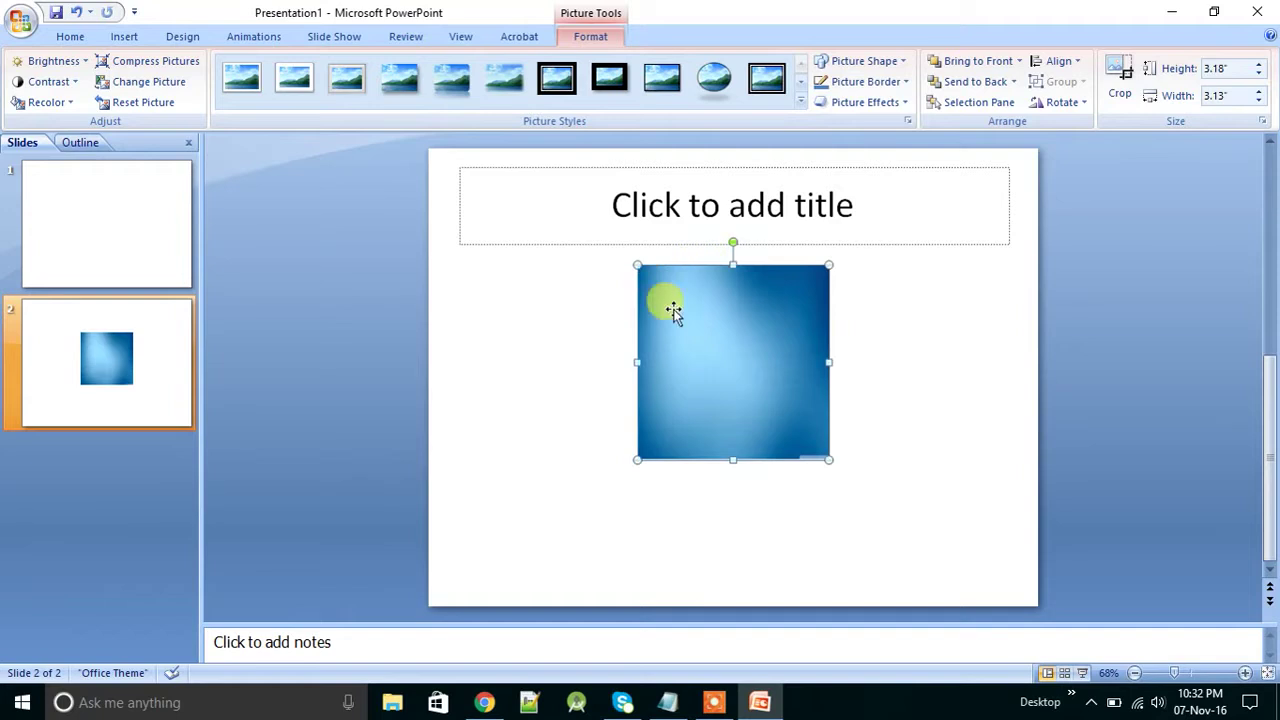
left_click_drag(635, 360, 448, 398)
left_click_drag(823, 459, 940, 551)
left_click_drag(737, 558, 731, 586)
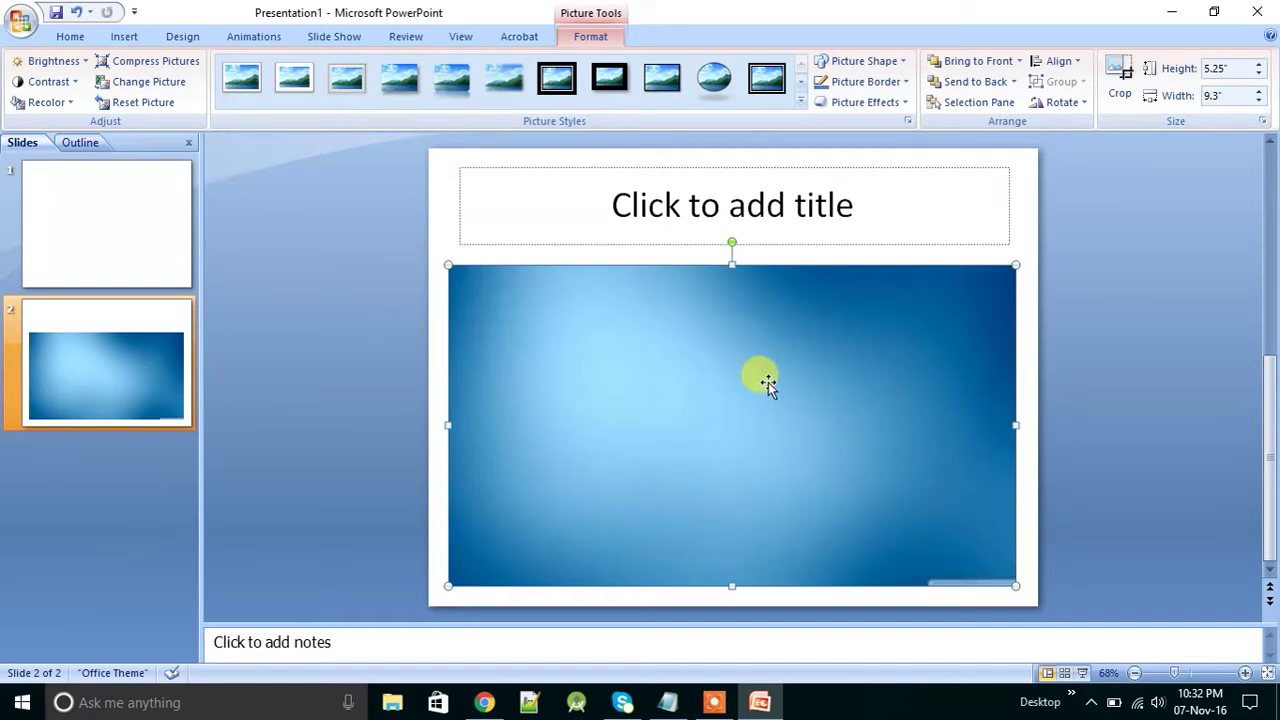
- Insert the Android logo picture named download from the Desktop and place it on the left side of the blue background
left_click(124, 37)
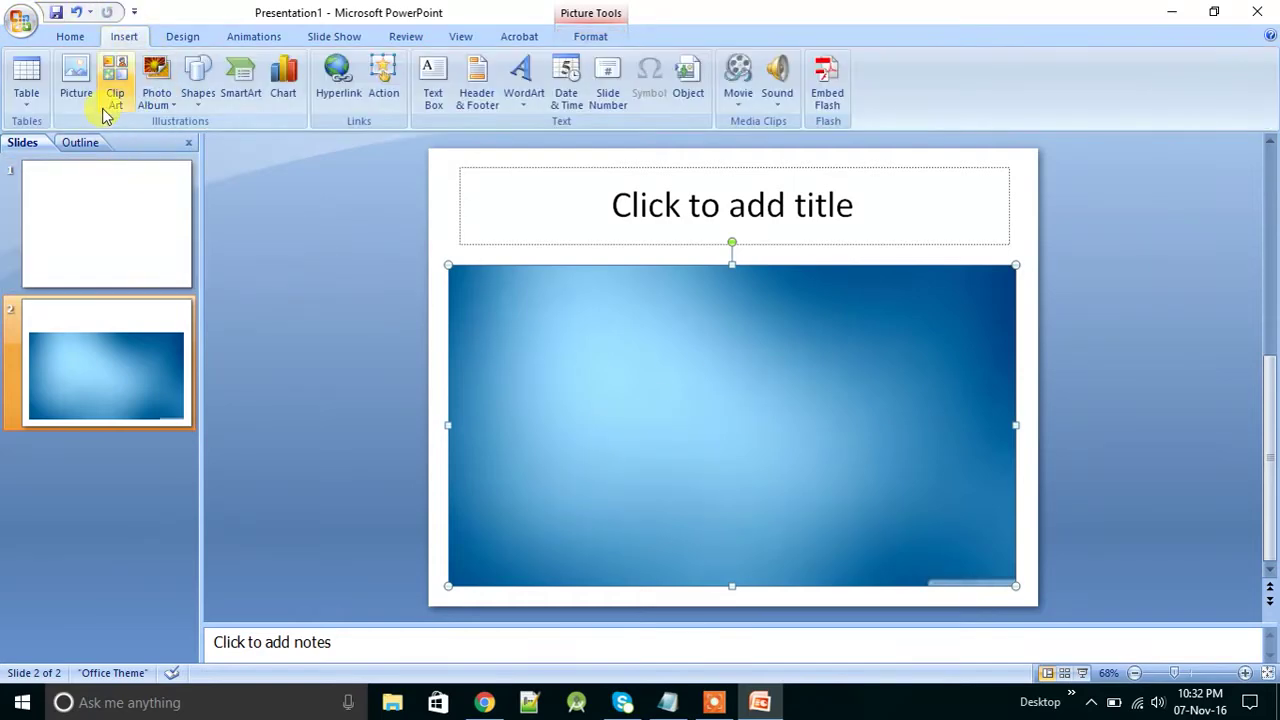
left_click(77, 72)
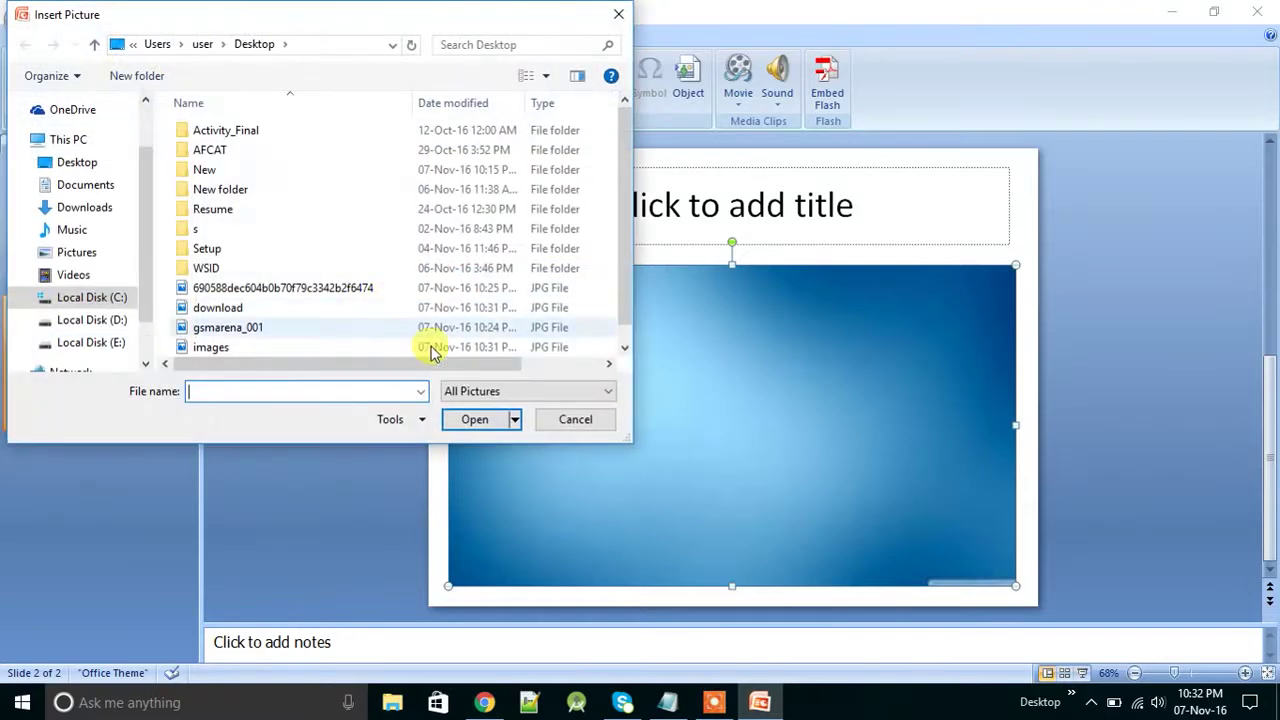
left_click(70, 162)
scroll(455, 288, "down", 2)
left_click(330, 185)
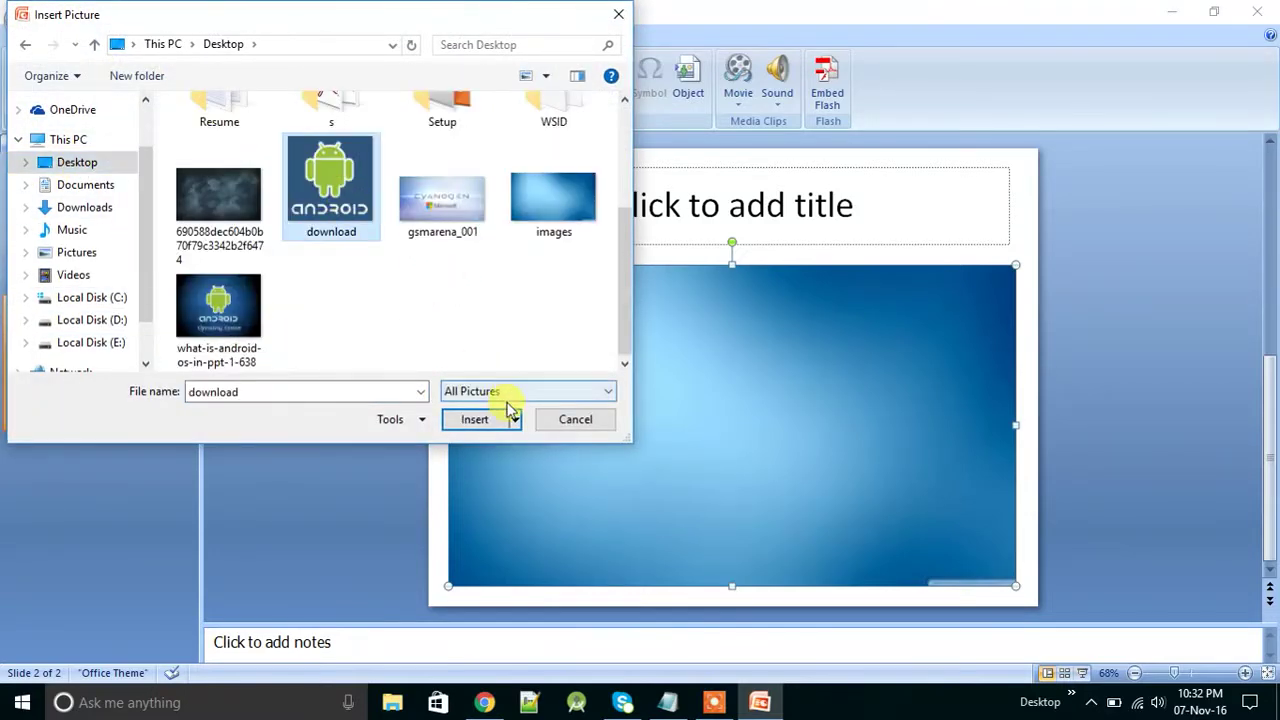
left_click(488, 419)
left_click_drag(670, 422, 494, 464)
left_click(453, 322)
- Insert the Cyanogen and Microsoft picture named gsmarena_001 from the Desktop onto the slide
left_click(124, 40)
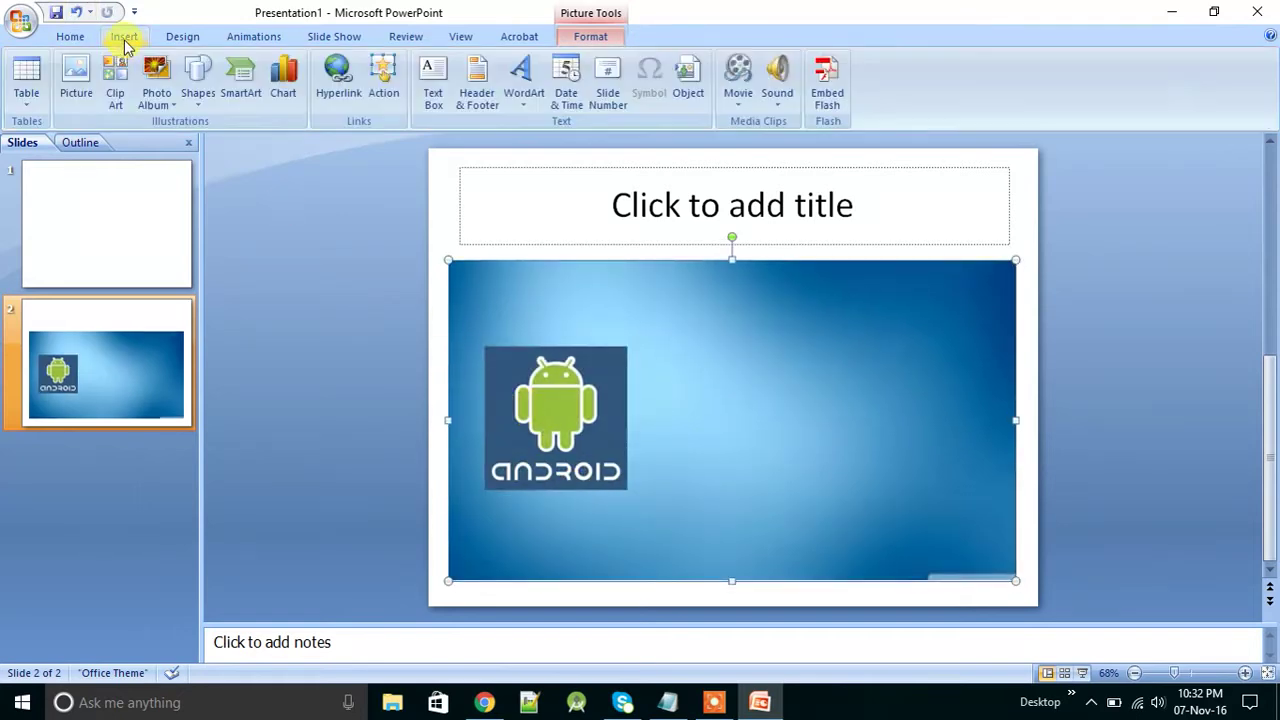
left_click(80, 100)
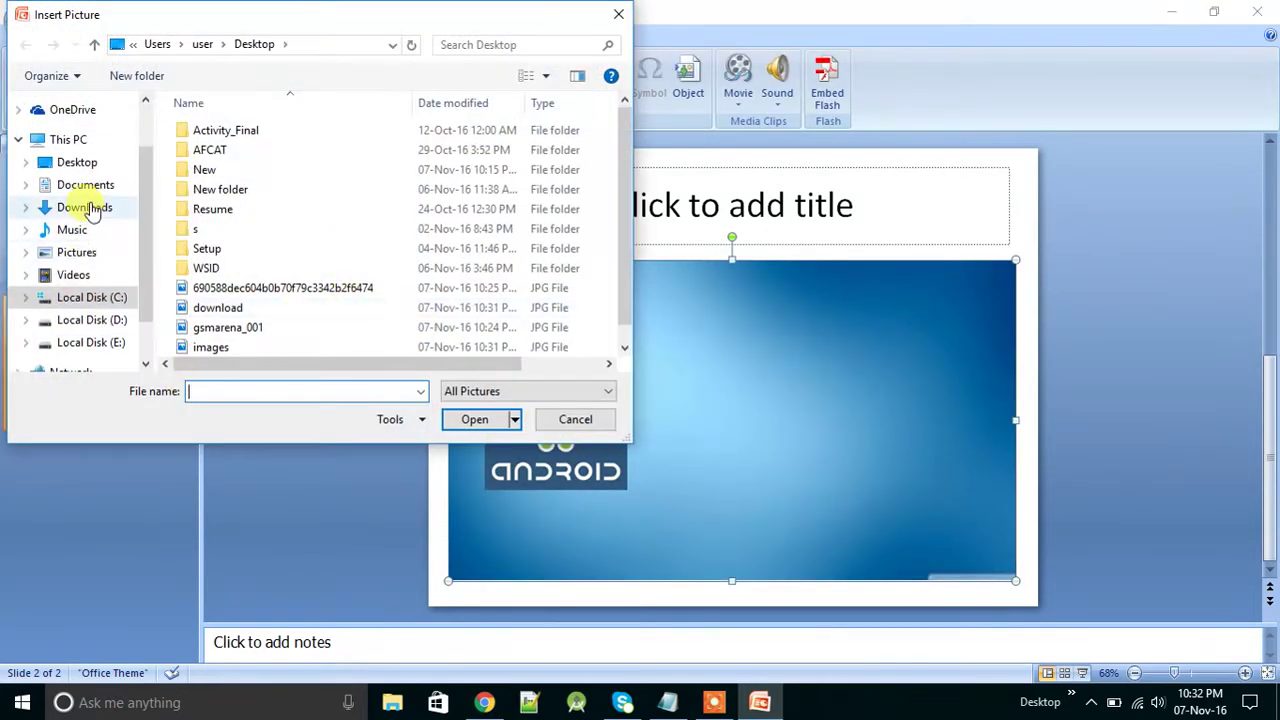
left_click(78, 164)
scroll(400, 300, "down", 2)
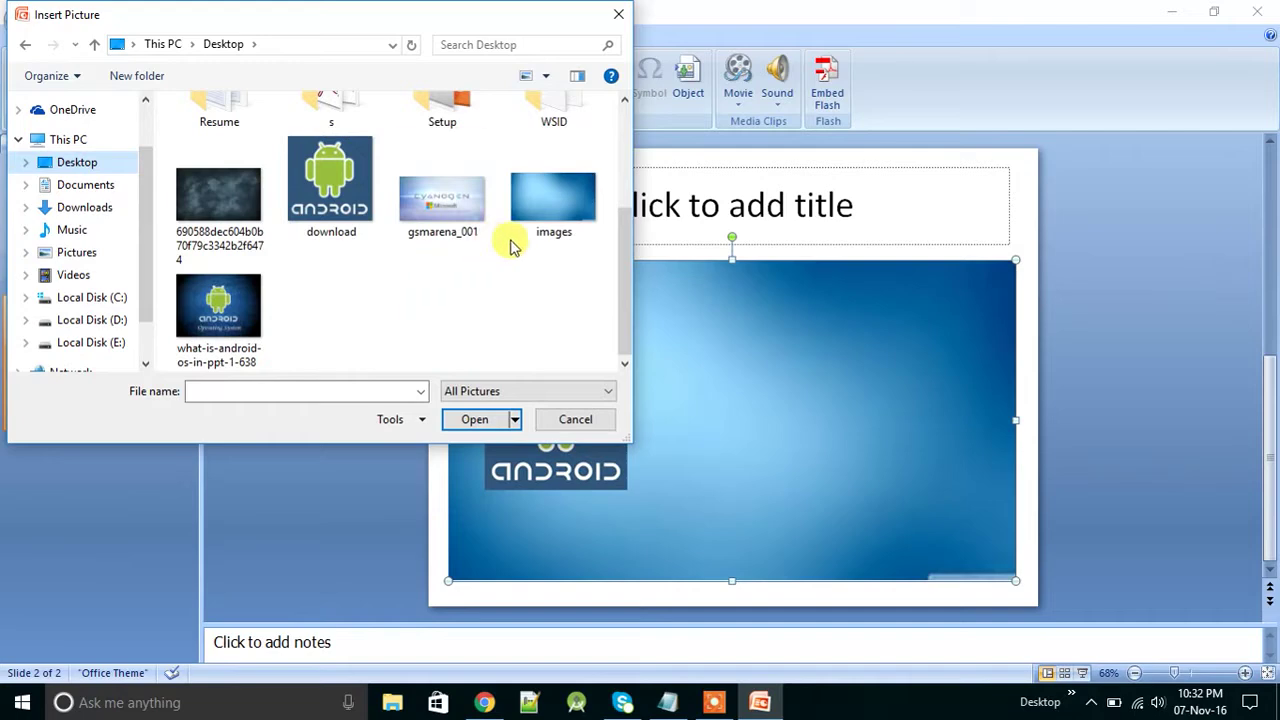
left_click(432, 208)
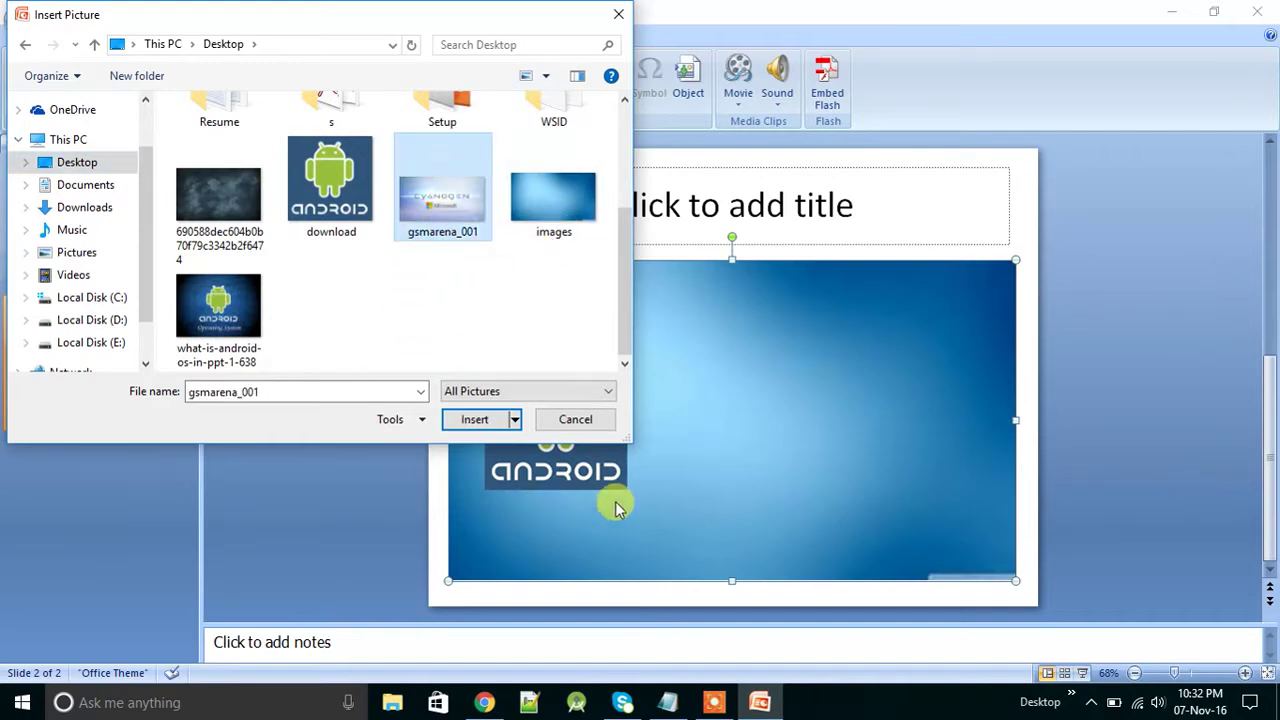
left_click(500, 424)
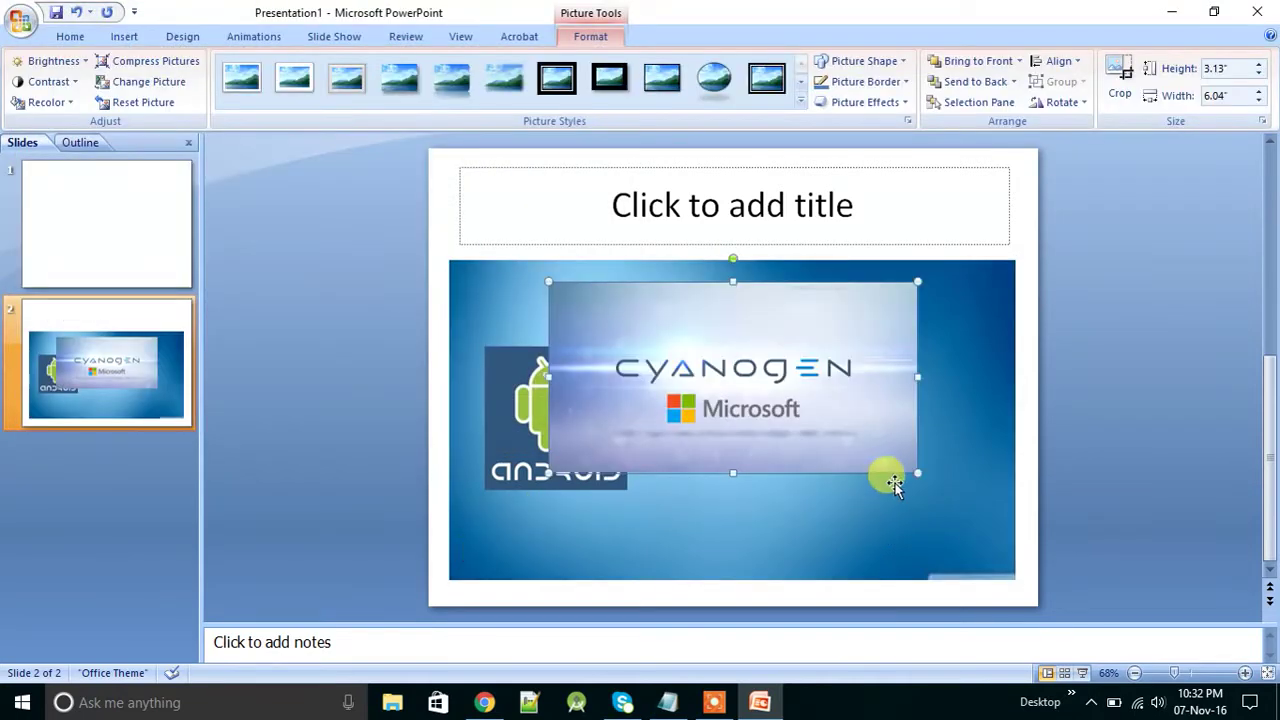
- Shrink the Cyanogen picture to about 2.65" high and 4.2" wide and place it on the right side of the blue background
left_click_drag(916, 470, 861, 443)
left_click_drag(706, 354, 848, 430)
left_click_drag(1035, 412, 983, 412)
left_click(794, 531)
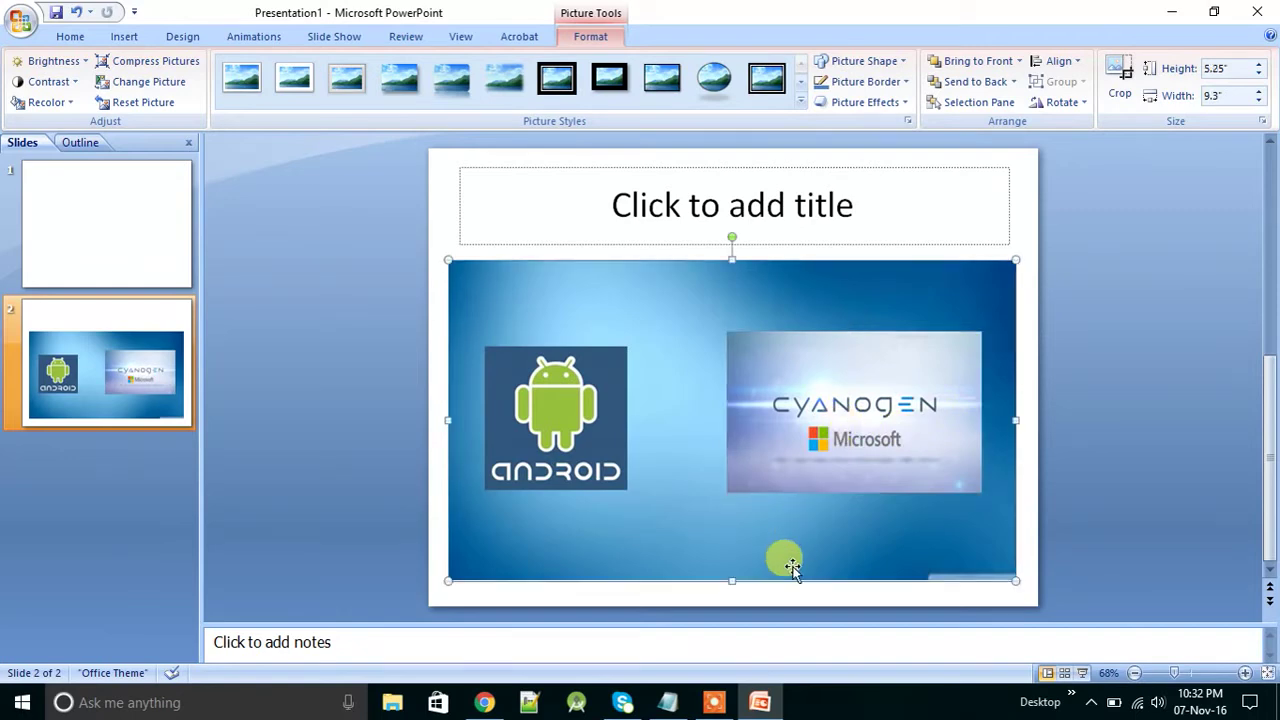
- Crop the Cyanogen picture around its logos to about 2.92" wide and move it close to the blue background's right edge
left_click(846, 407)
left_click(1119, 78)
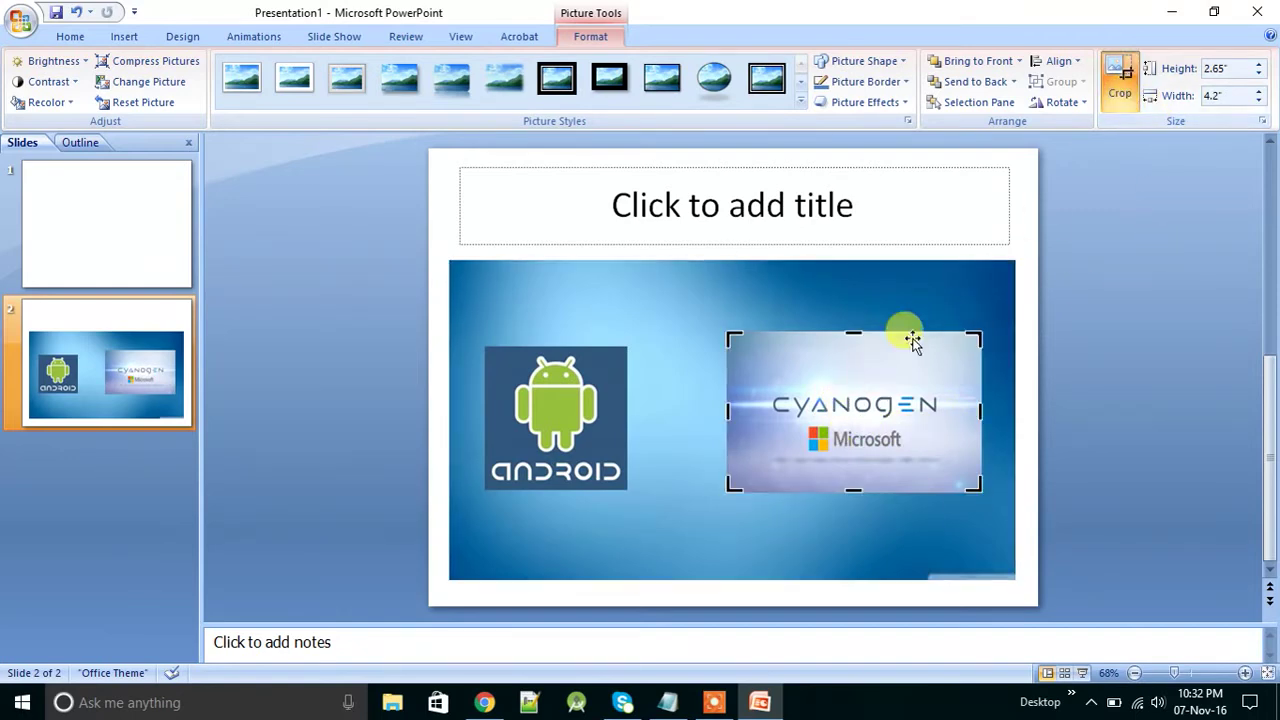
left_click_drag(854, 331, 855, 386)
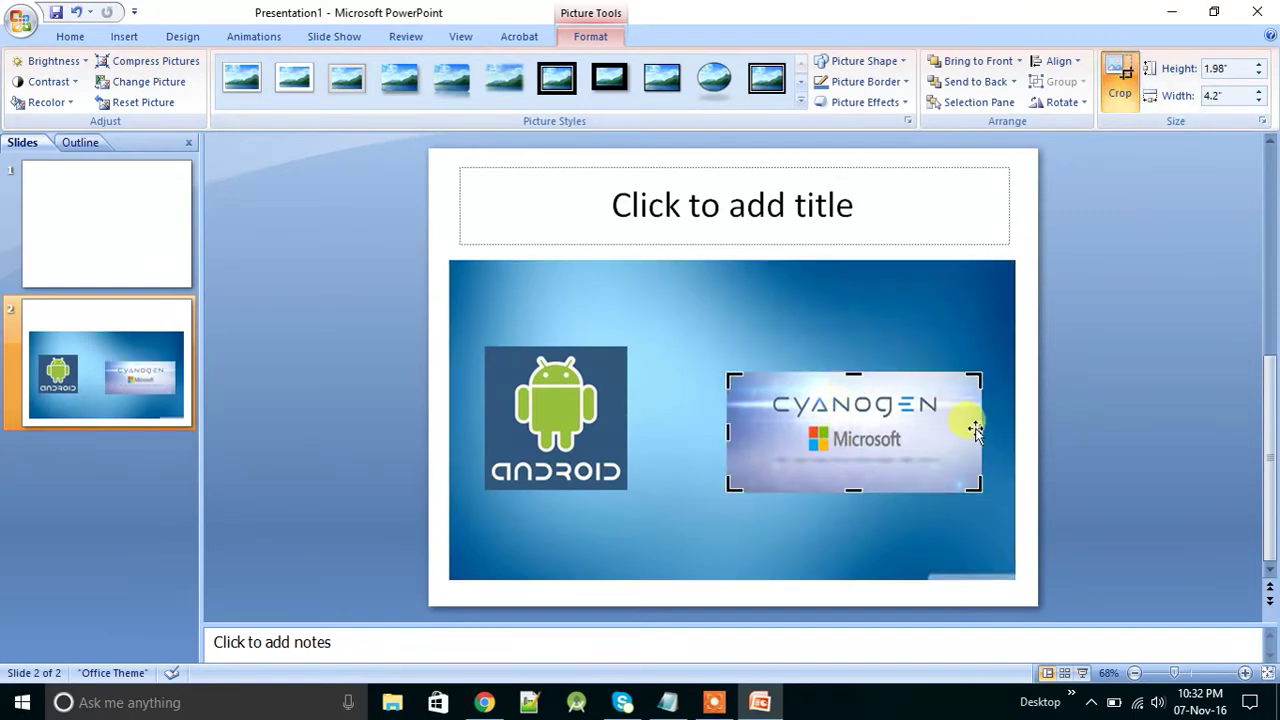
left_click_drag(975, 430, 937, 433)
left_click_drag(728, 428, 764, 426)
mouse_move(852, 490)
left_mouse_down()
mouse_move(853, 458)
mouse_move(853, 478)
left_mouse_up()
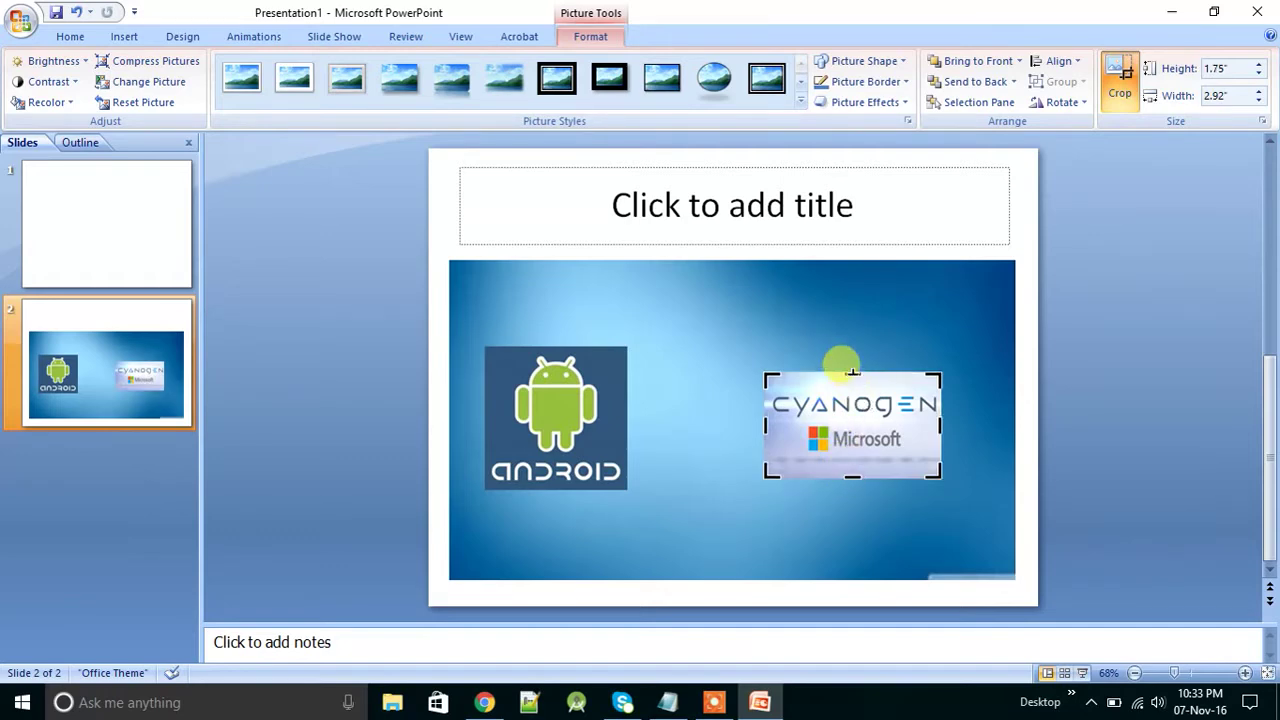
left_click_drag(852, 372, 851, 347)
left_click(967, 552)
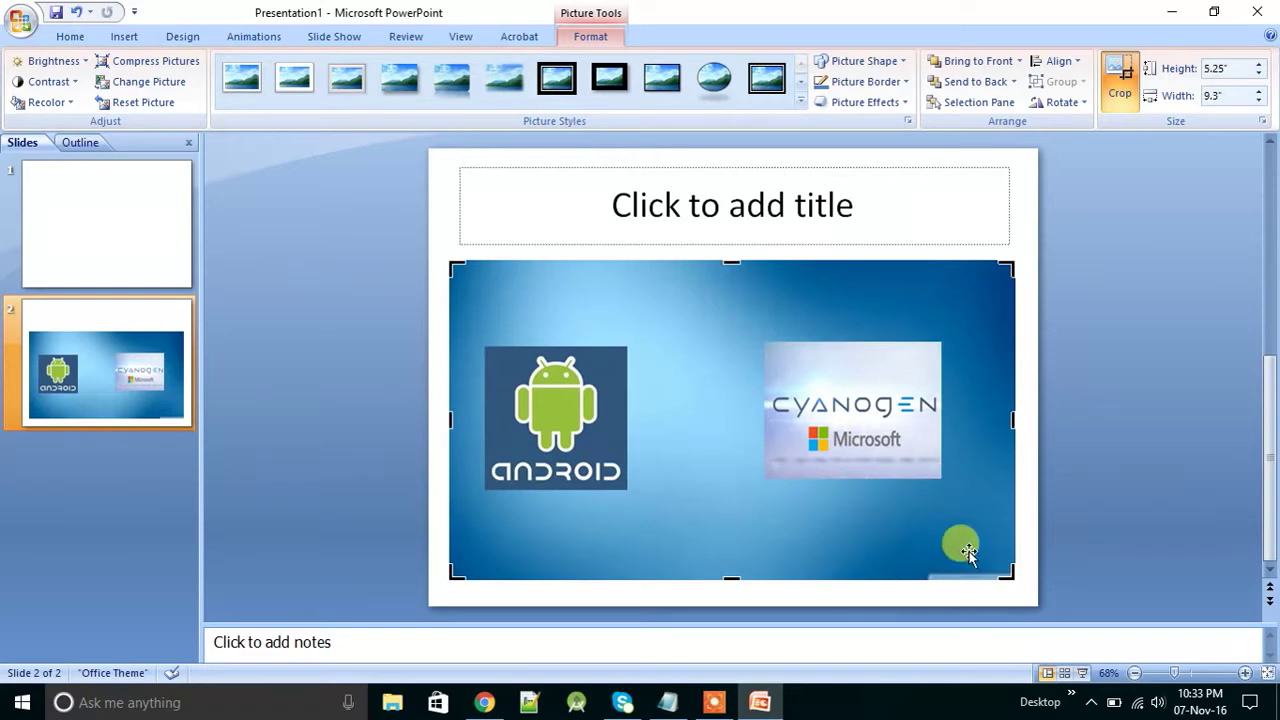
left_click(1062, 519)
left_click_drag(877, 410, 943, 427)
left_click(798, 518)
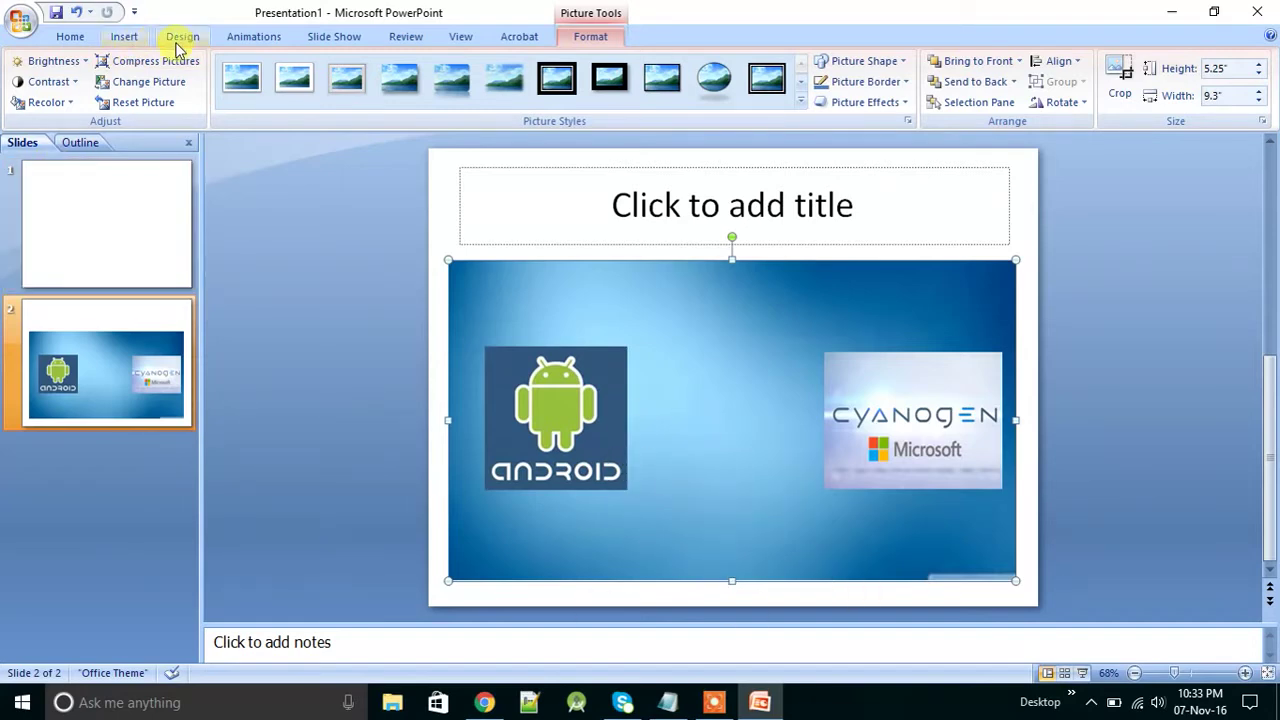
- Add a text box reading "VS" between the Android and Cyanogen pictures
left_click(120, 37)
left_click(436, 90)
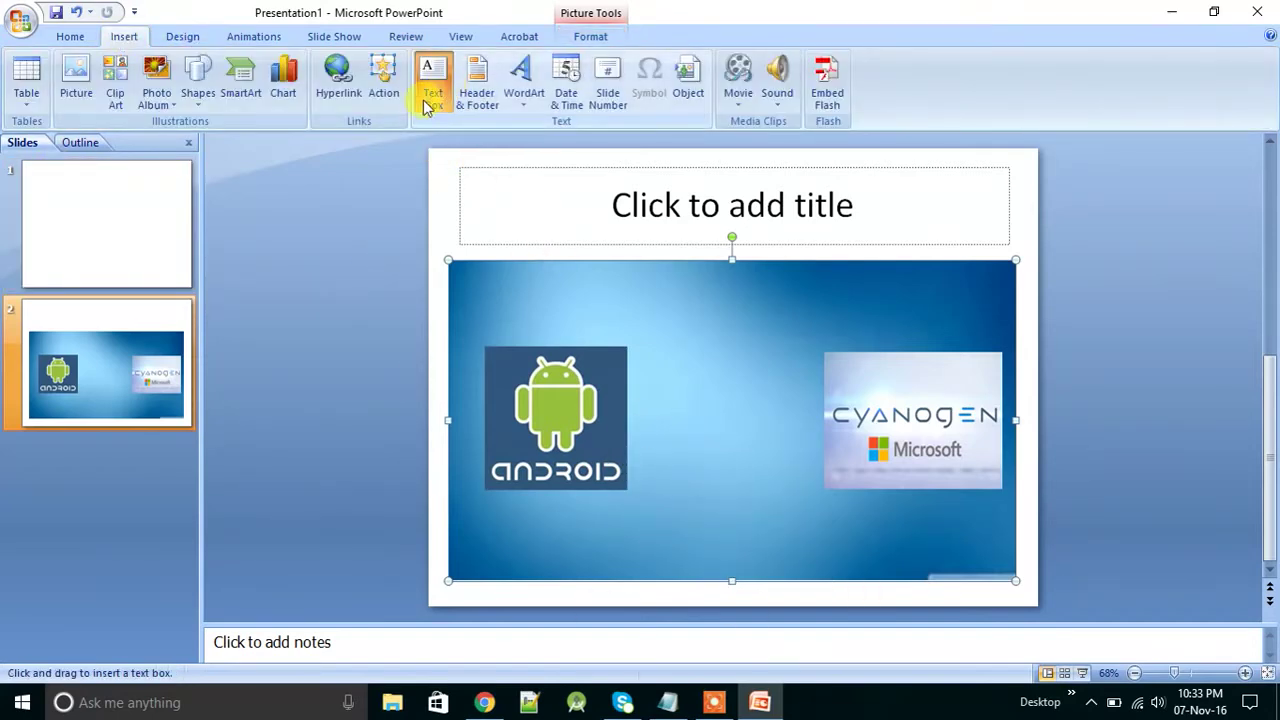
mouse_move(677, 377)
left_mouse_down()
mouse_move(664, 434)
mouse_move(749, 471)
mouse_move(779, 468)
left_mouse_up()
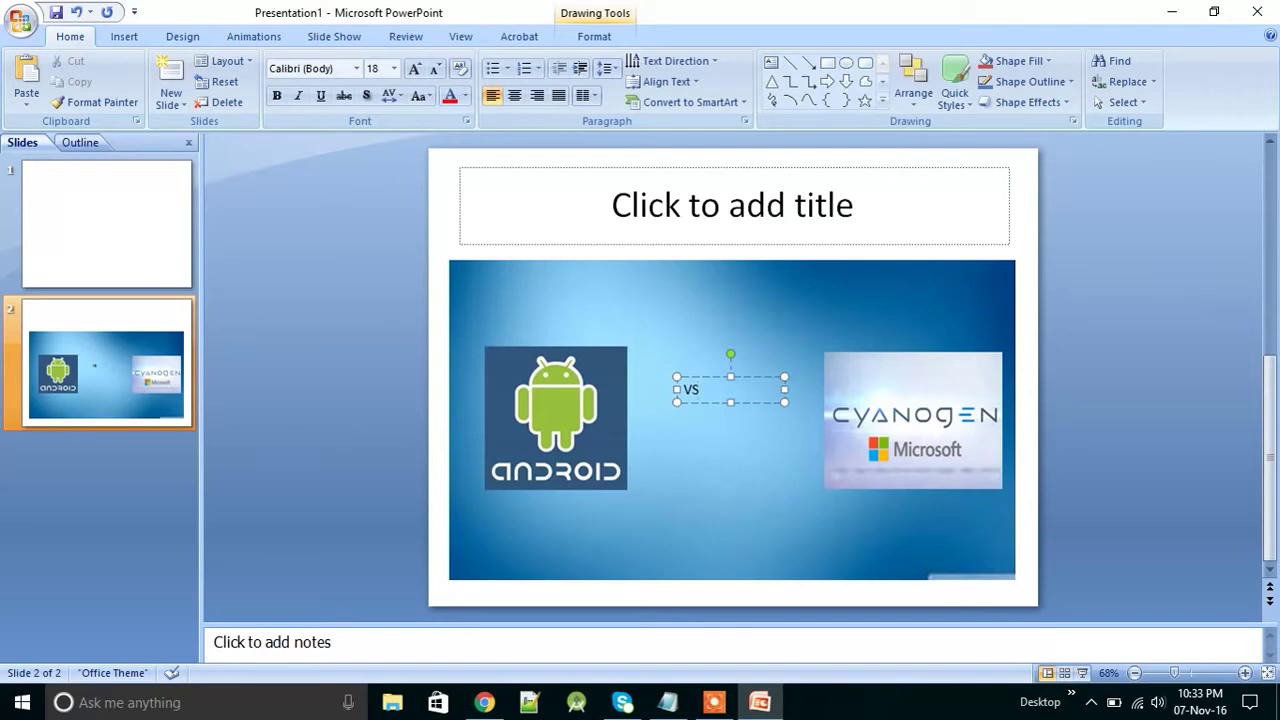
- Format the VS text in Arial Black at size 72
left_click(357, 68)
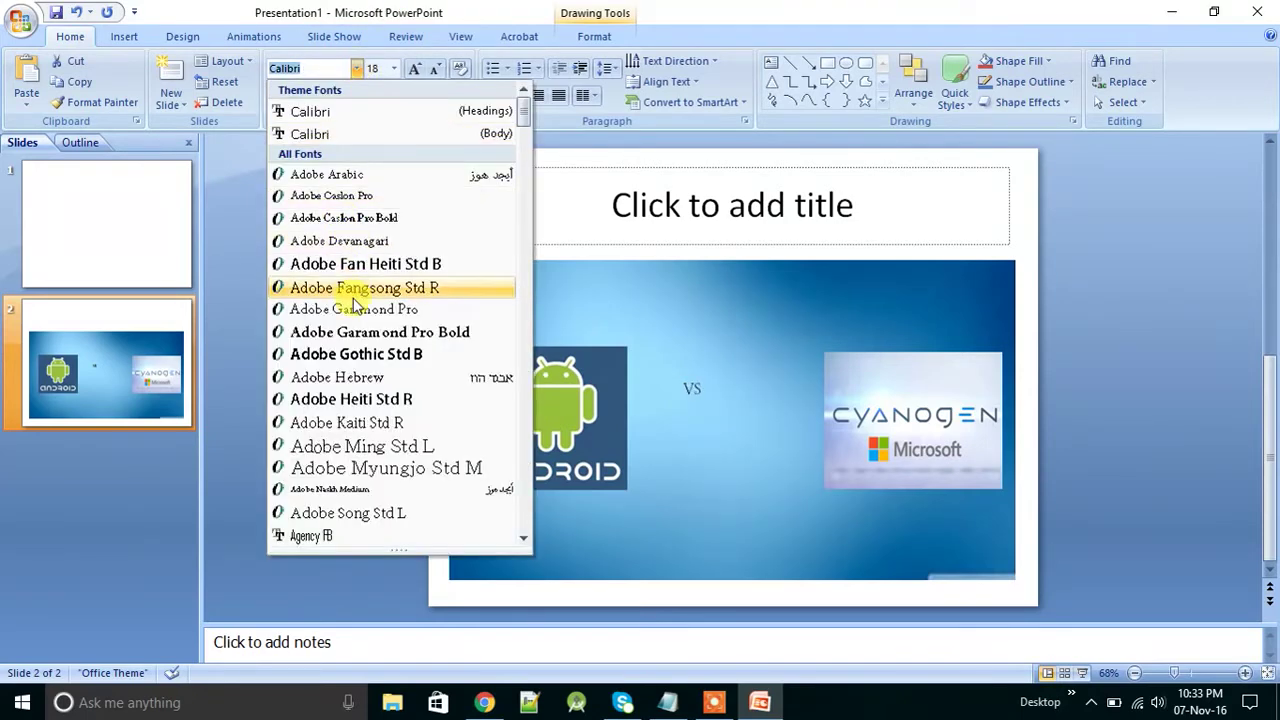
scroll(340, 288, "down", 4)
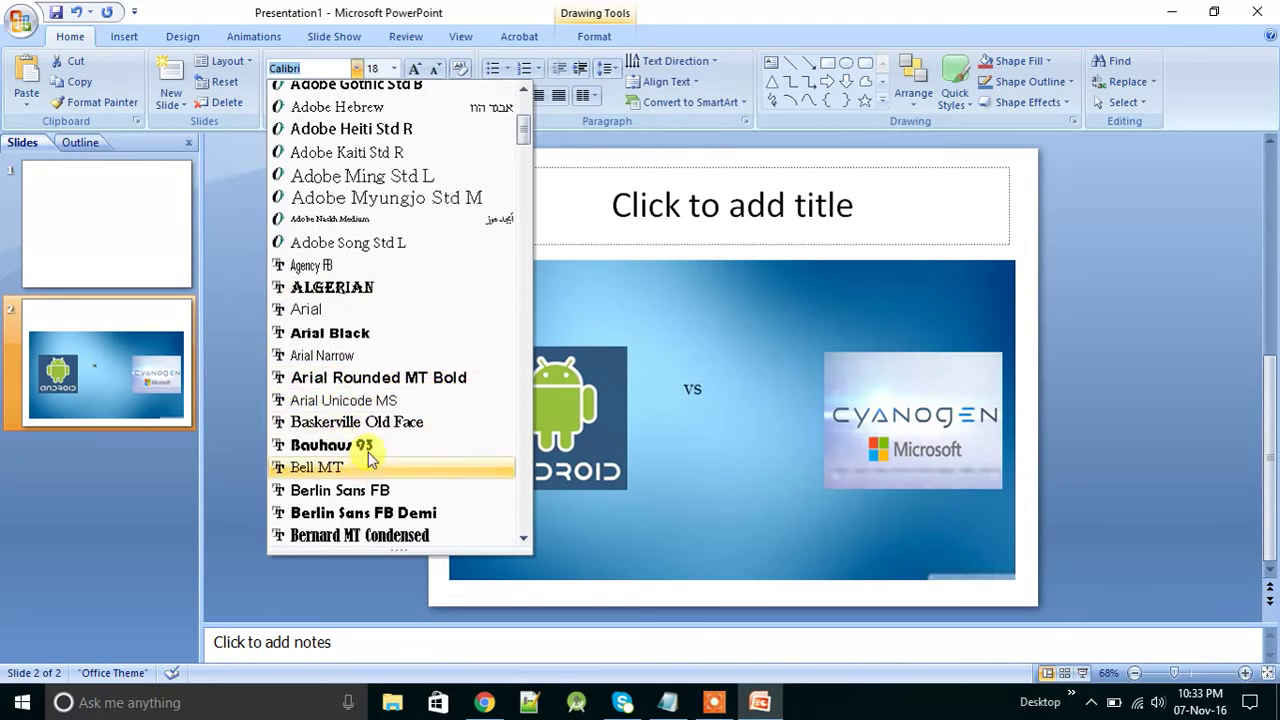
left_click(393, 336)
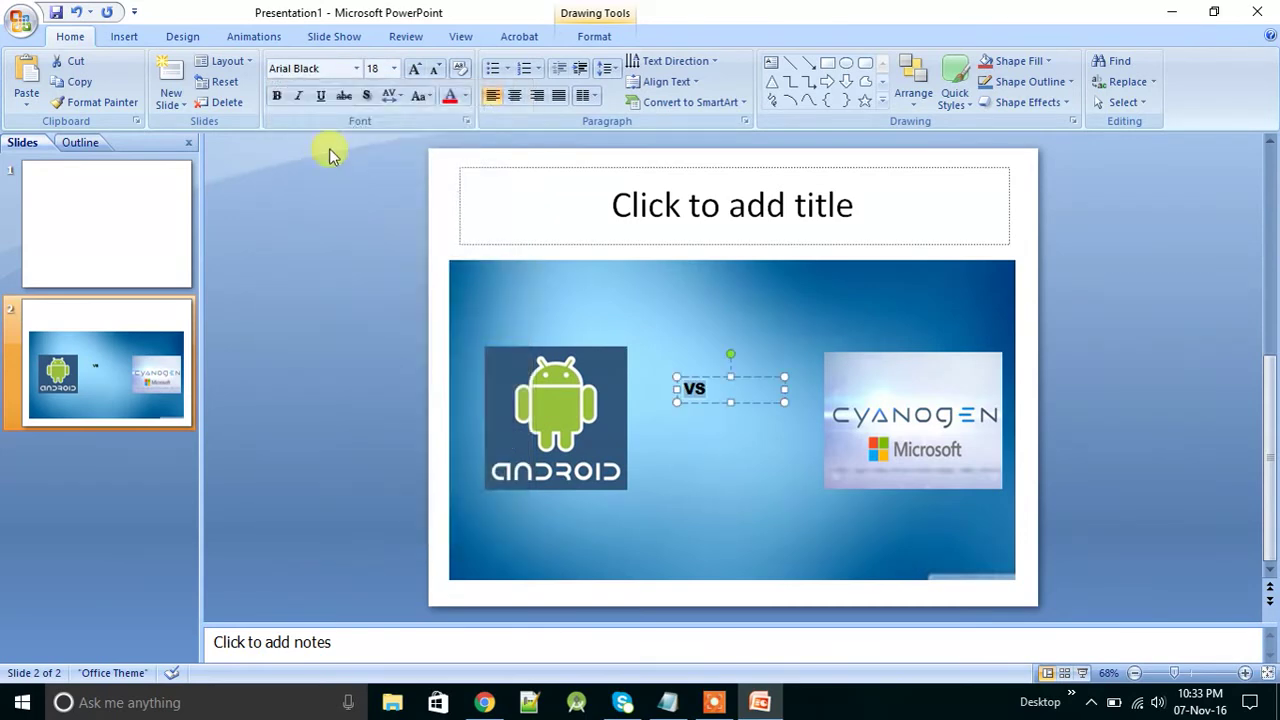
left_click(394, 68)
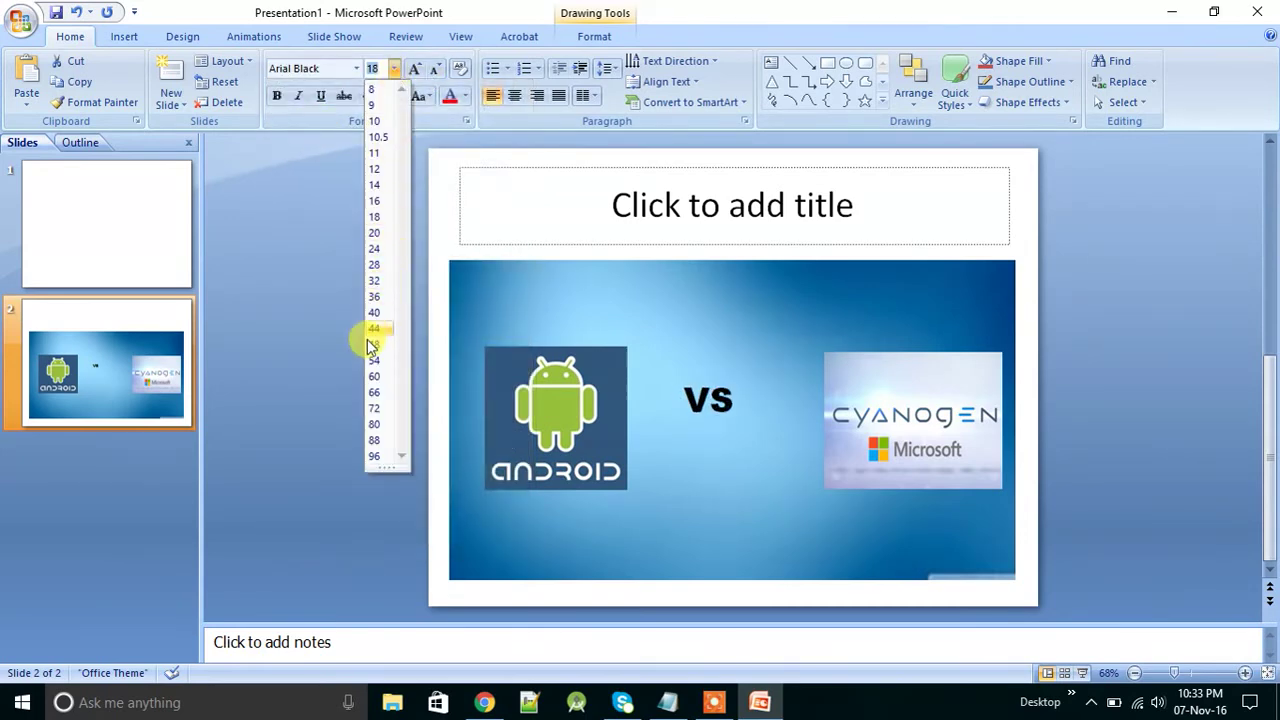
left_click(375, 408)
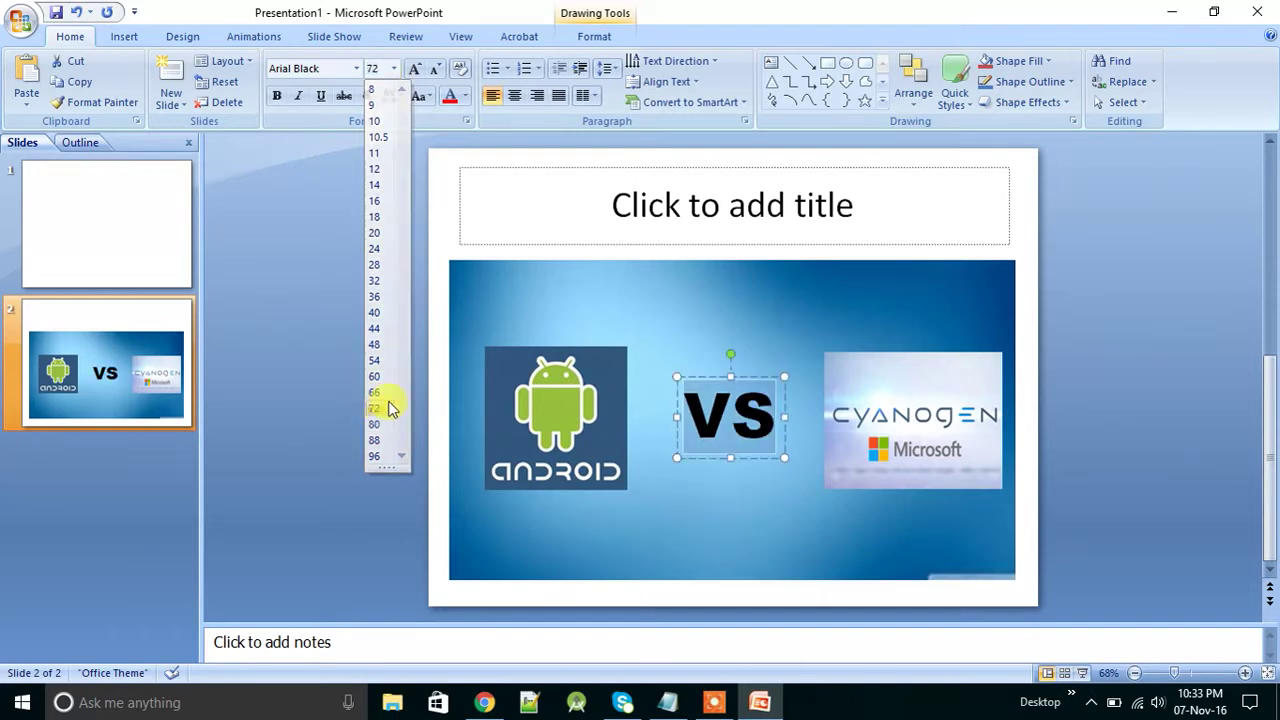
left_click(749, 509)
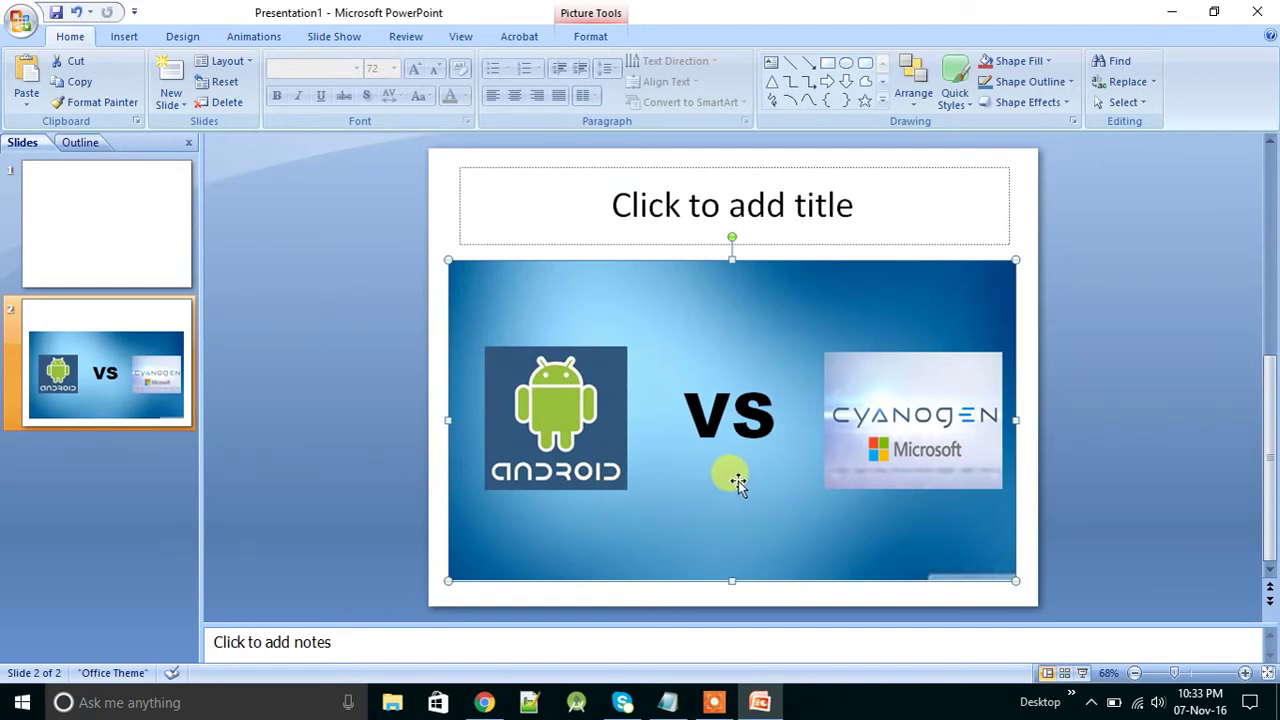
left_click(543, 622)
left_click(104, 436)
right_click(110, 458)
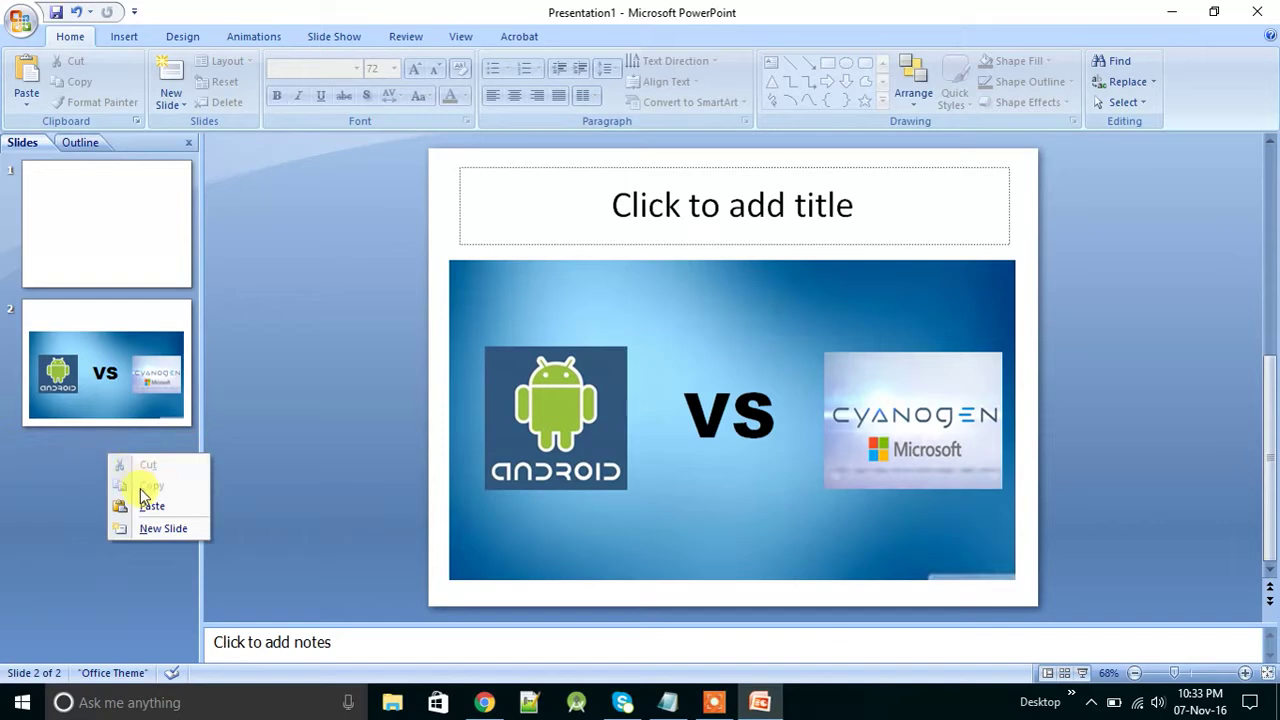
left_click(114, 423)
left_click(458, 418)
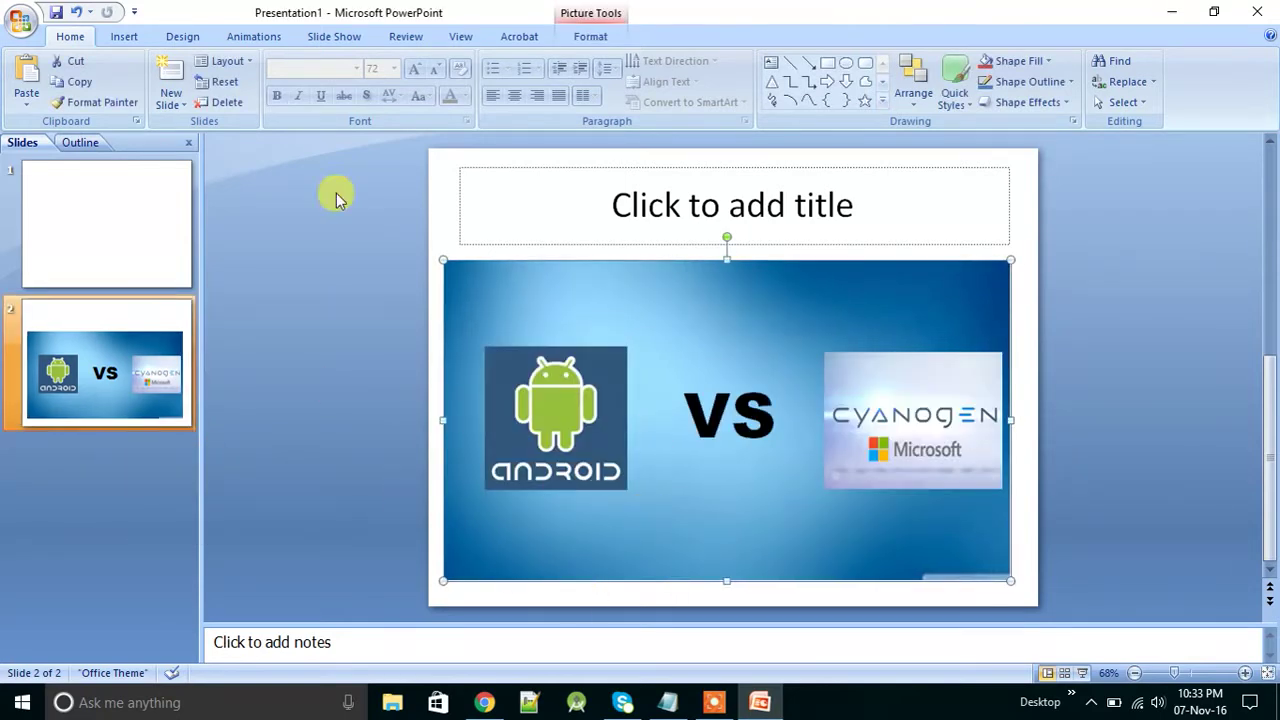
- Try adding a small oval on the blue background between the Android logo and the VS text, and delete it
left_click(124, 37)
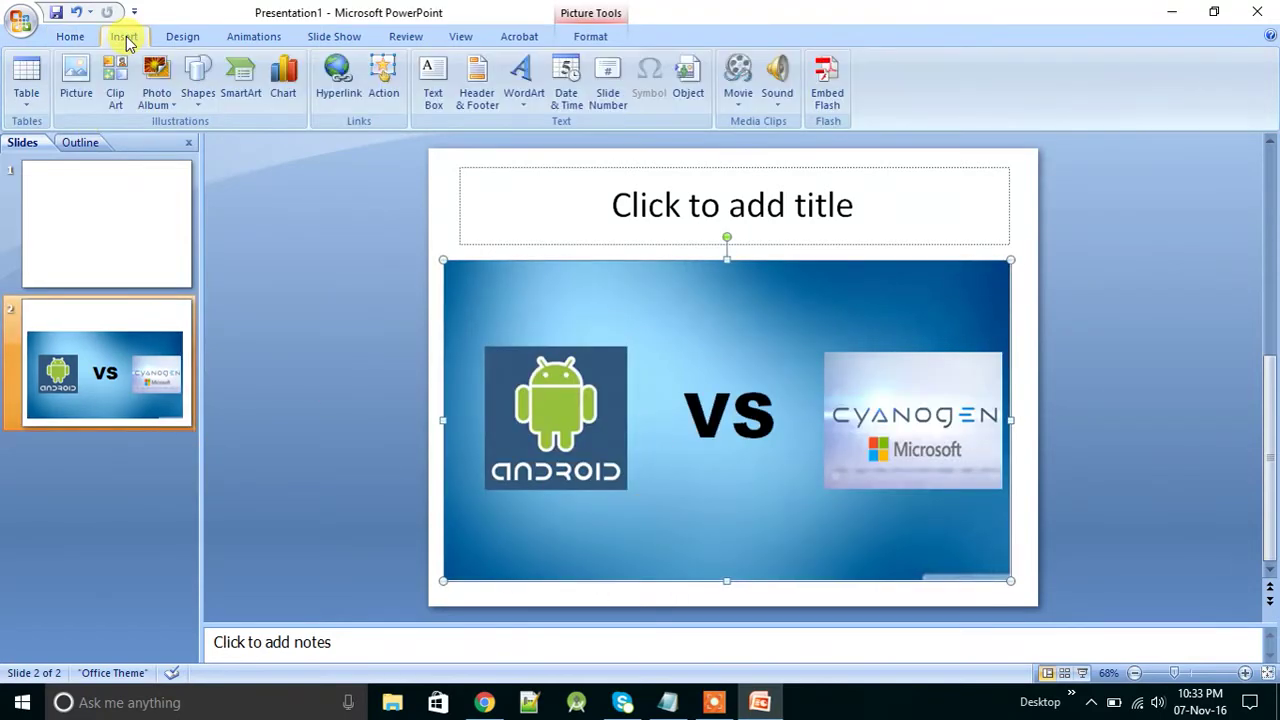
left_click(195, 88)
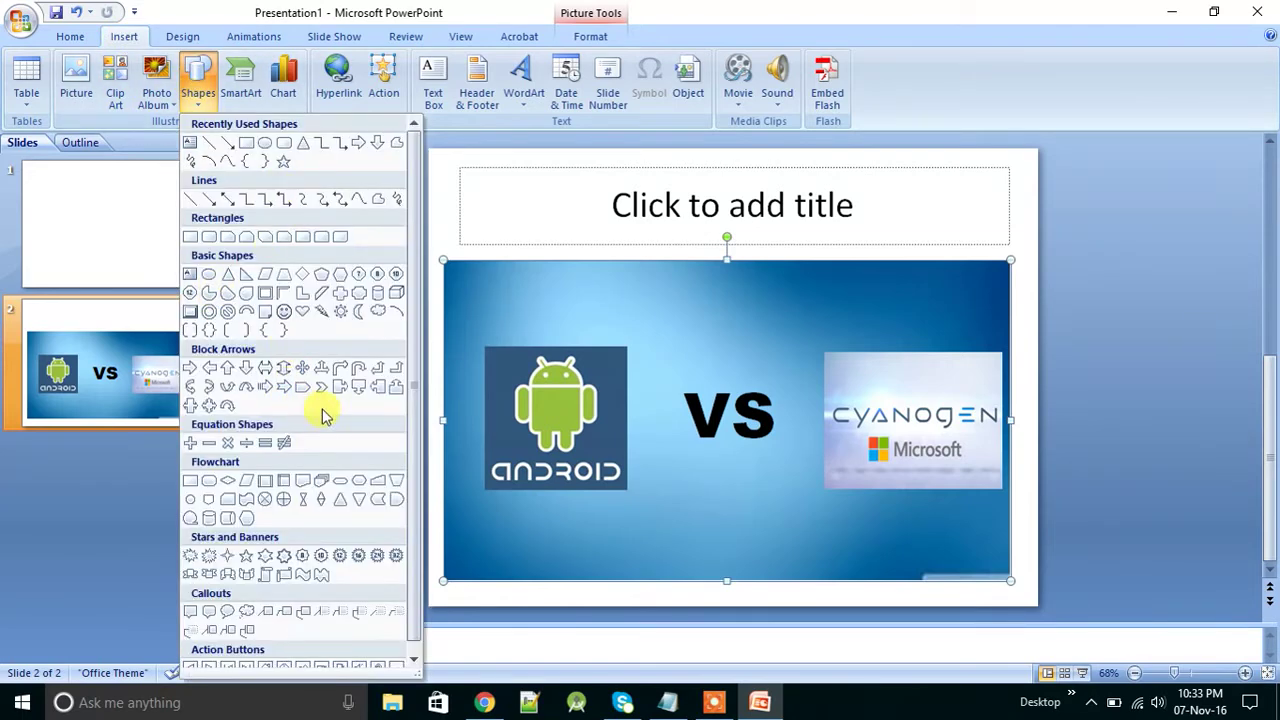
left_click(261, 148)
mouse_move(621, 274)
left_mouse_down()
mouse_move(720, 357)
mouse_move(708, 434)
mouse_move(651, 369)
mouse_move(662, 367)
left_mouse_up()
key("Delete")
left_click(694, 380)
left_click(681, 420)
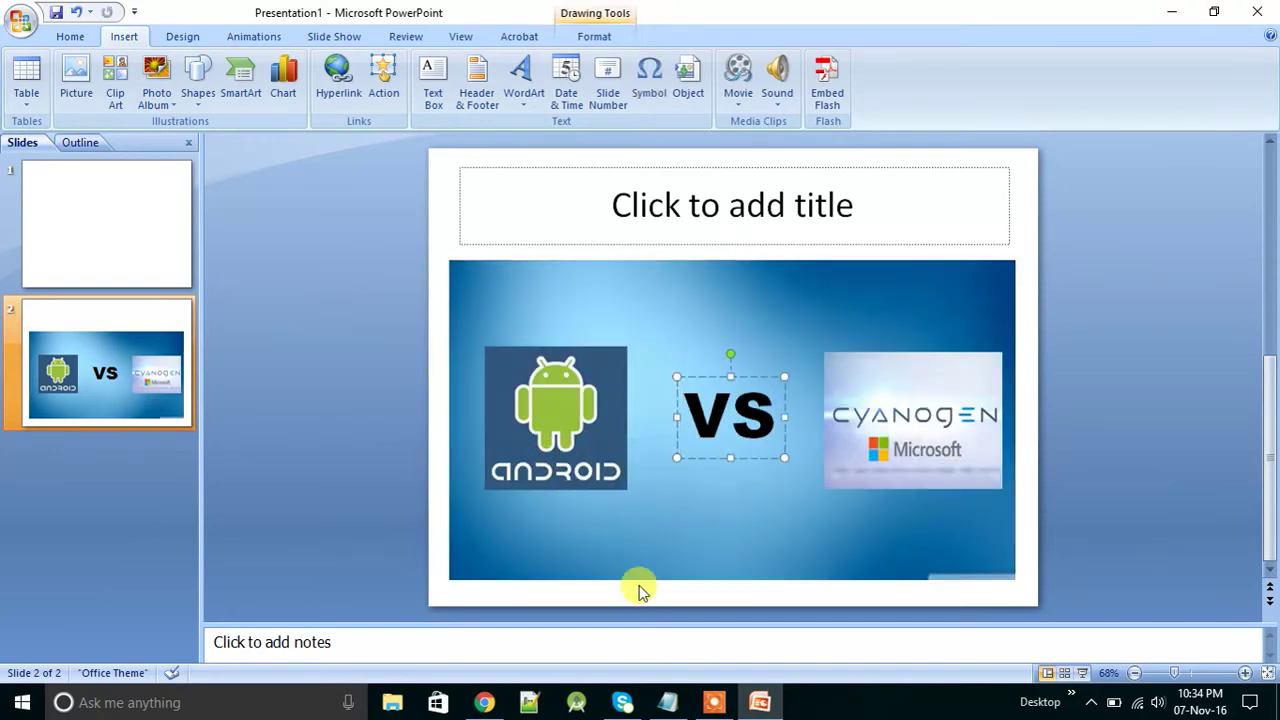
- Draw a right block arrow about 0.5" high and 2.42" wide just below the VS text, pointing to the Cyanogen picture
left_click(655, 540)
left_click(198, 82)
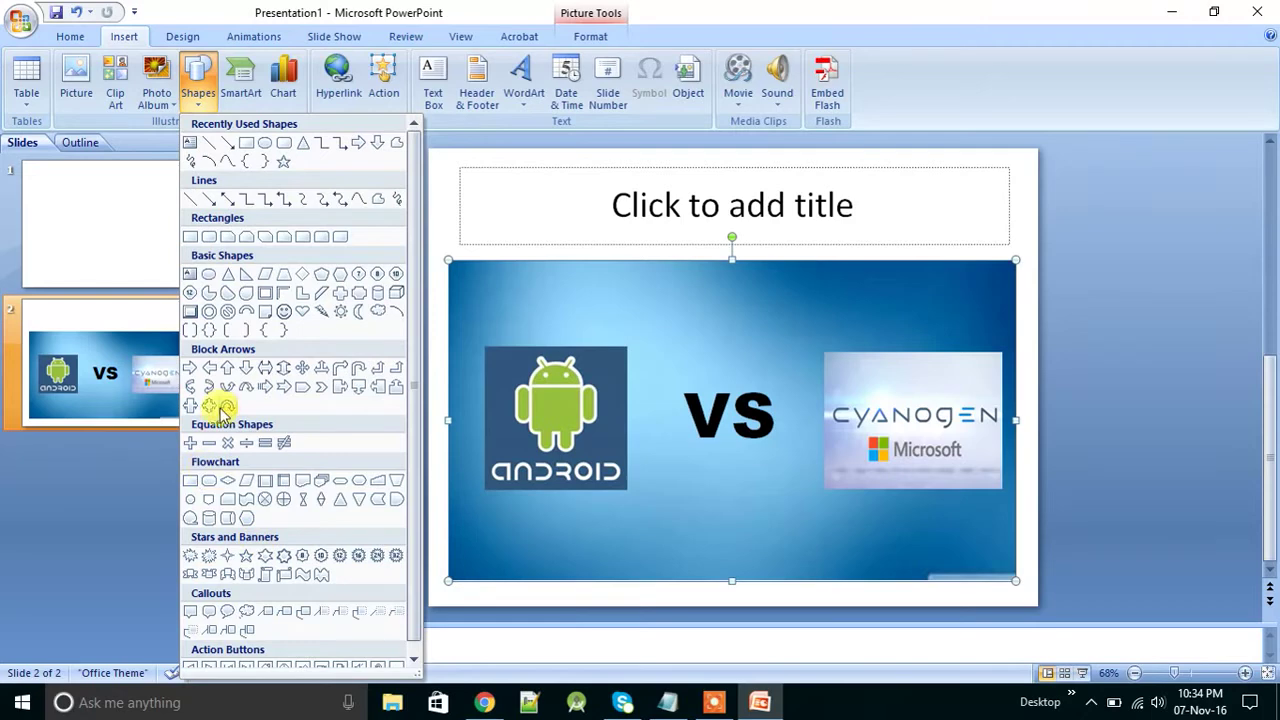
left_click(190, 368)
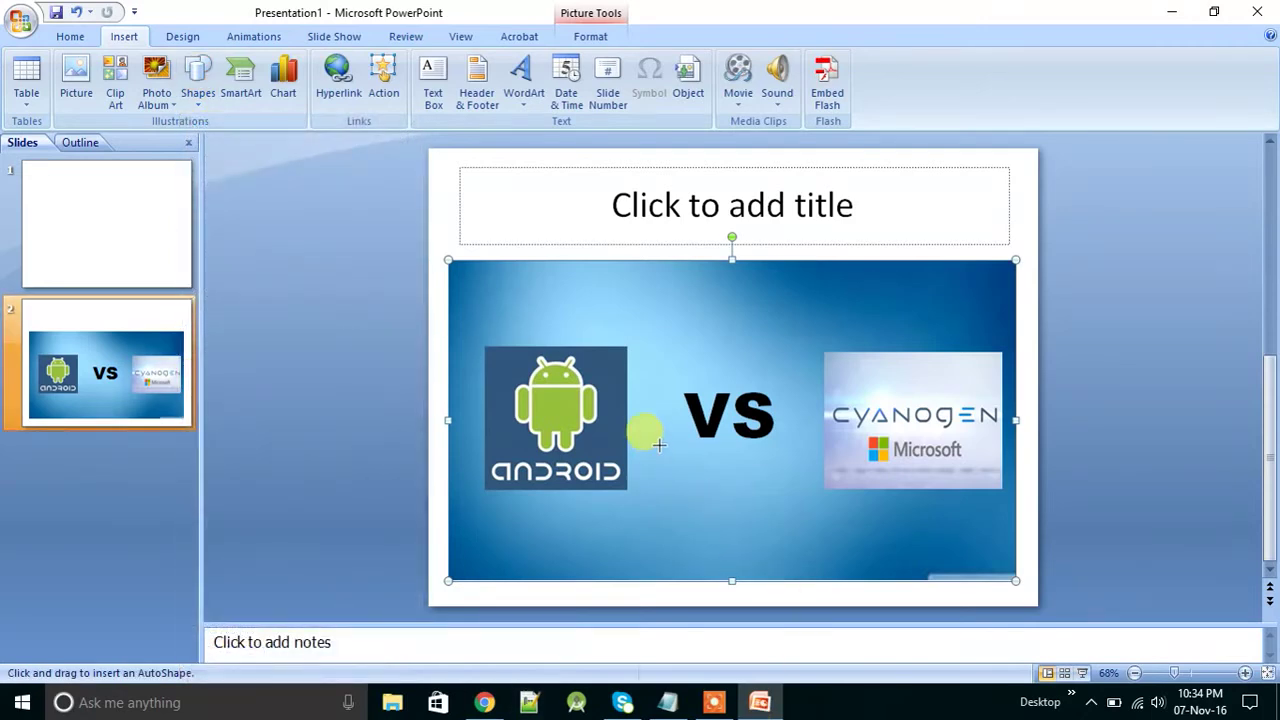
left_click_drag(659, 445, 806, 474)
left_click(757, 514)
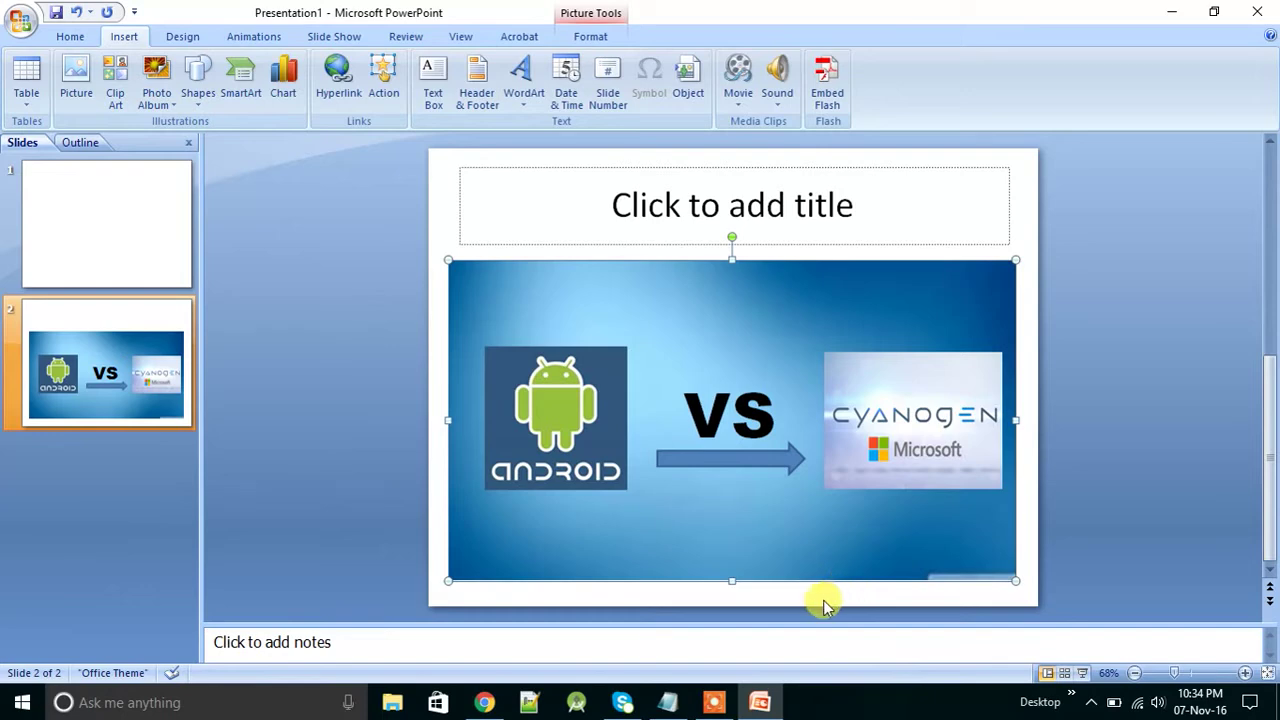
- Start saving the presentation and cancel the save dialog
key("ctrl+s")
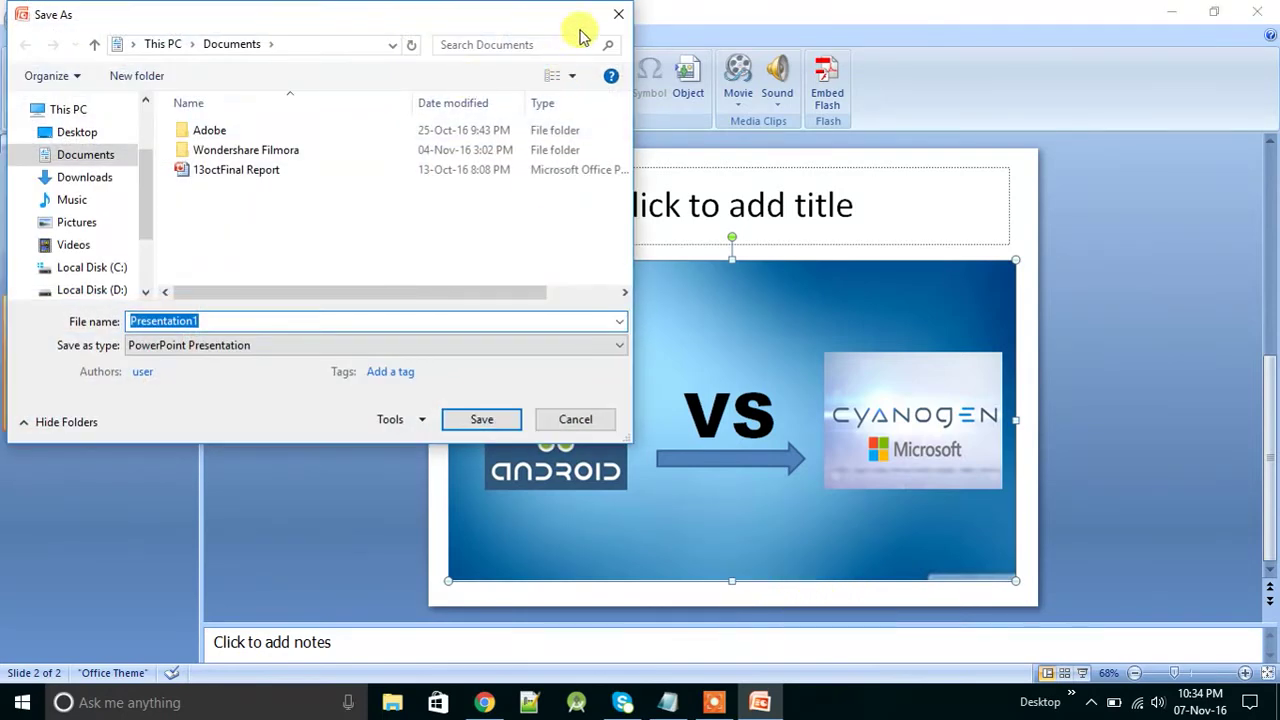
left_click(610, 14)
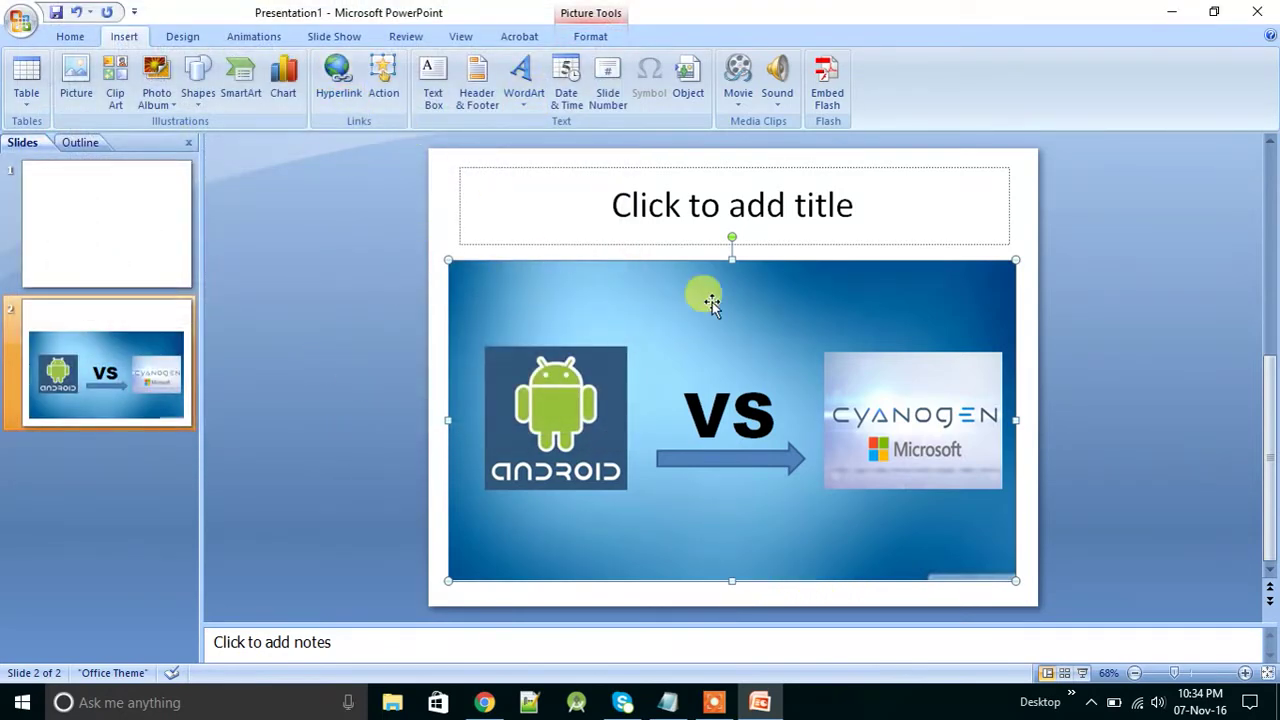
- Apply the red-filled shape style with a white outline to the block arrow
left_click(698, 455)
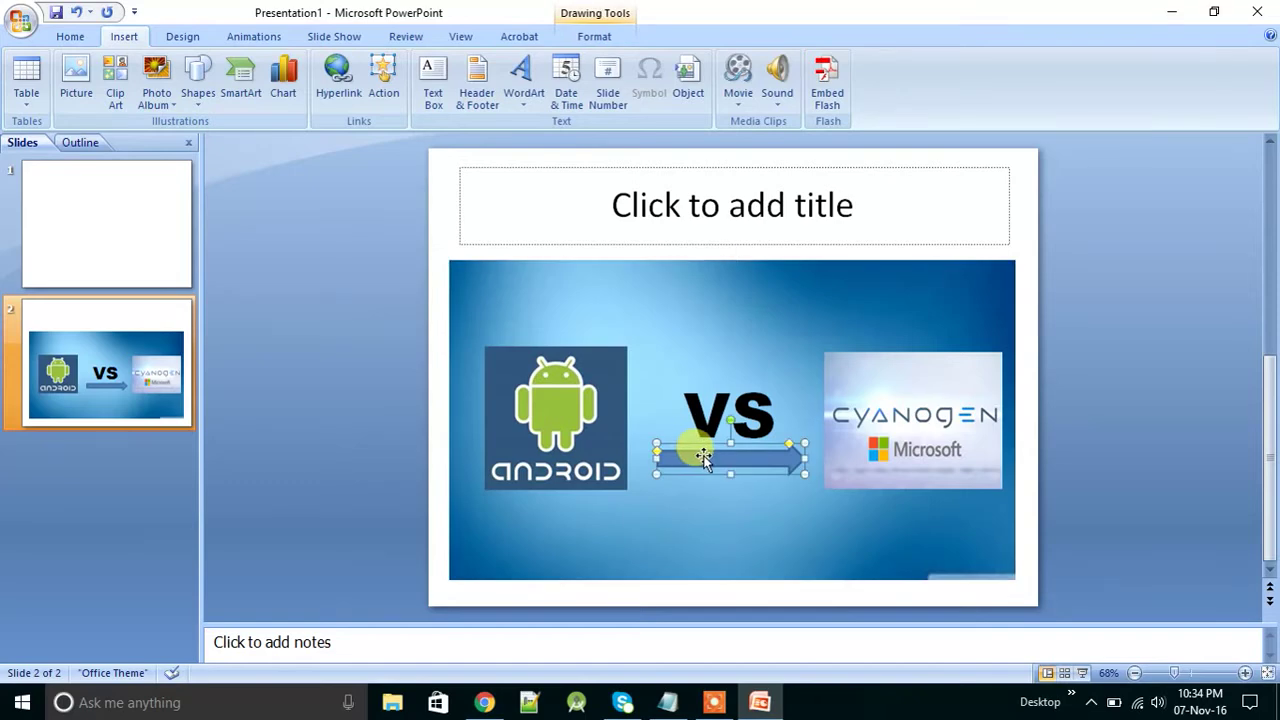
double_click(703, 457)
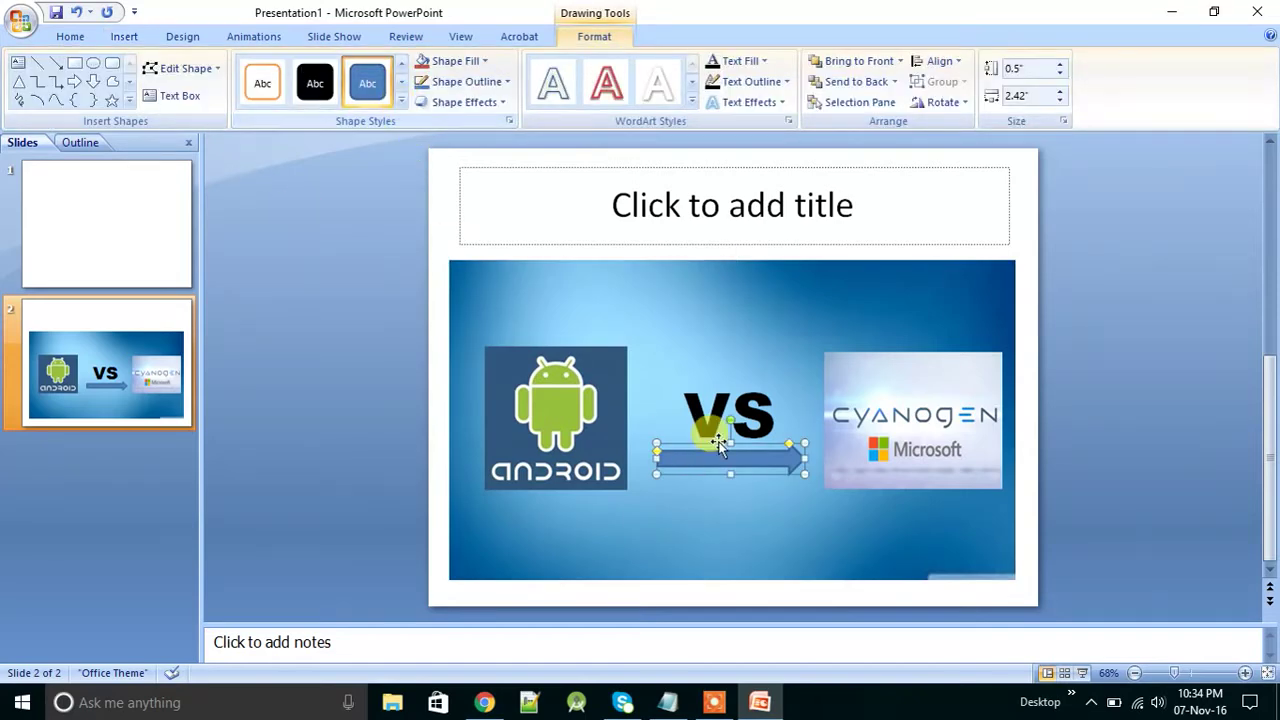
left_click(400, 102)
left_click(366, 178)
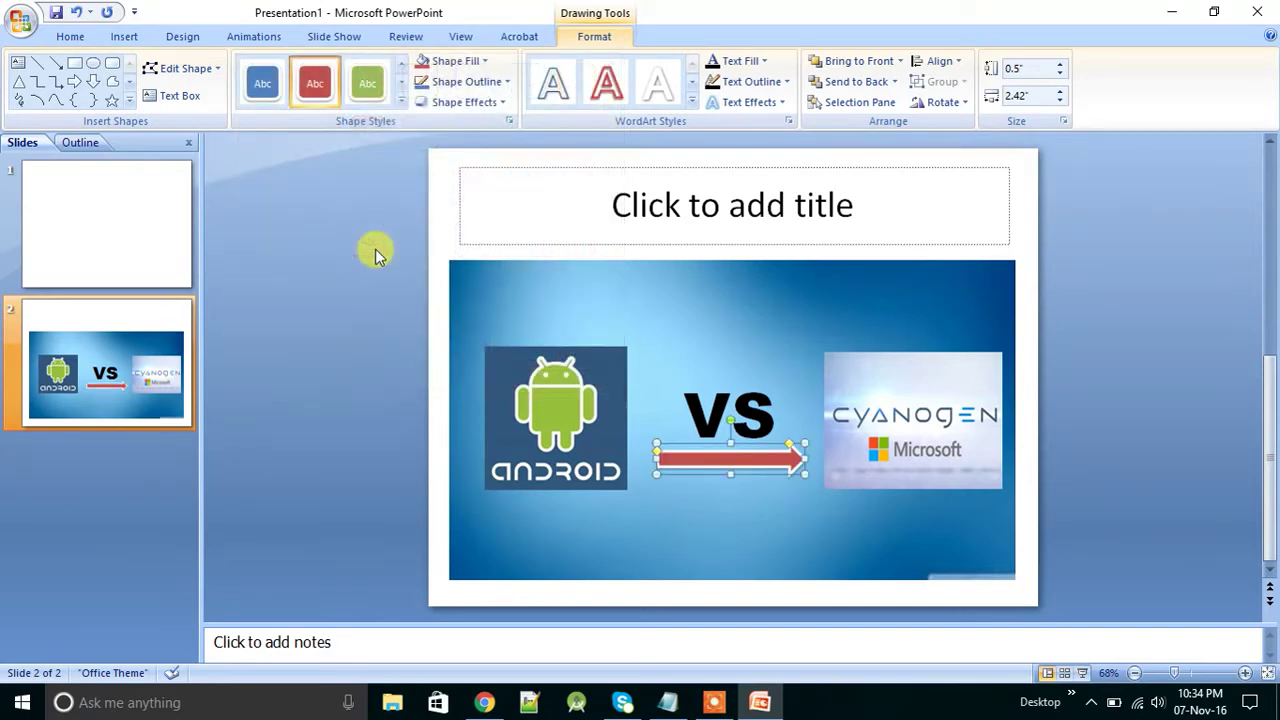
- Try a purple shape style on the block arrow, settle on the black-filled style and deselect the arrow
left_click(400, 102)
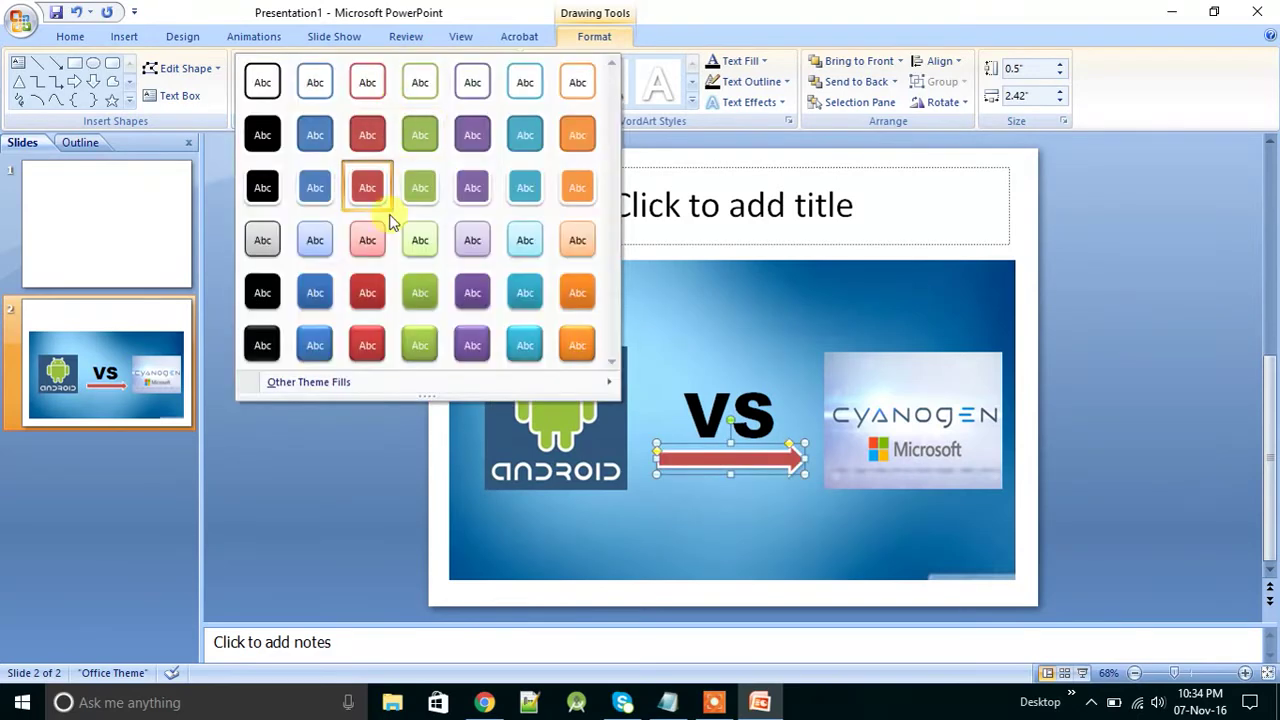
left_click(471, 288)
left_click(400, 102)
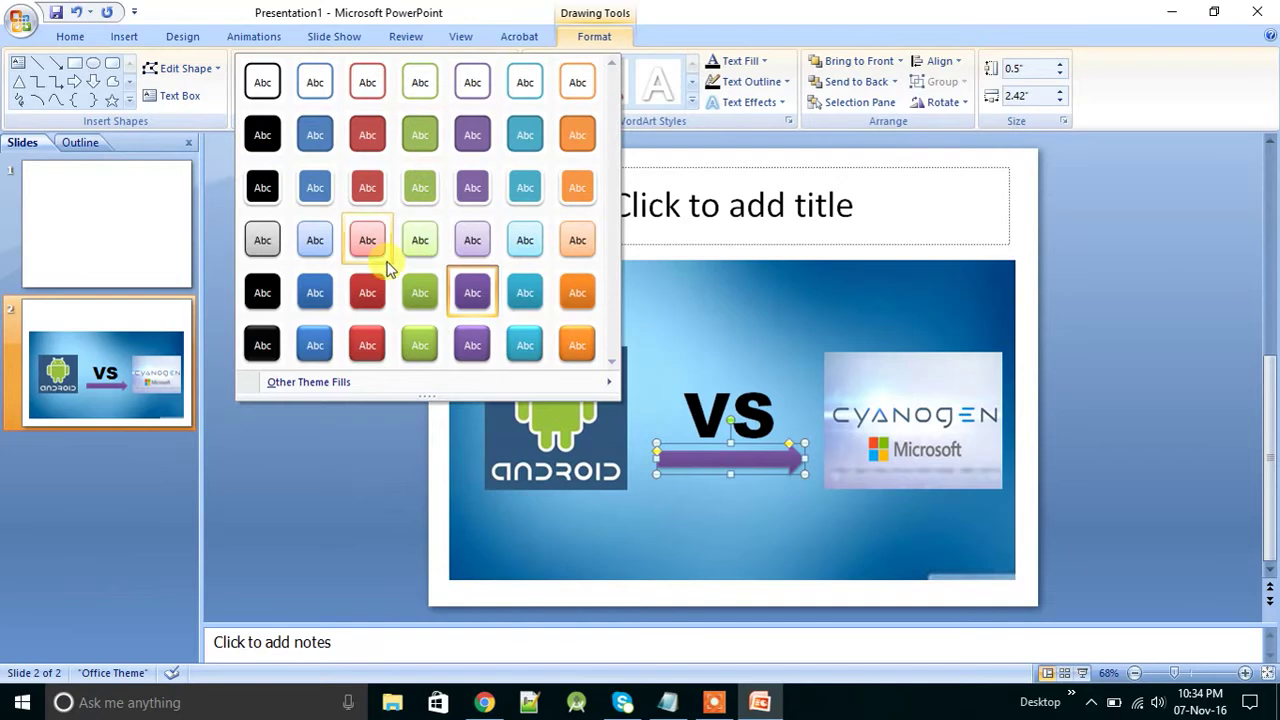
left_click(272, 292)
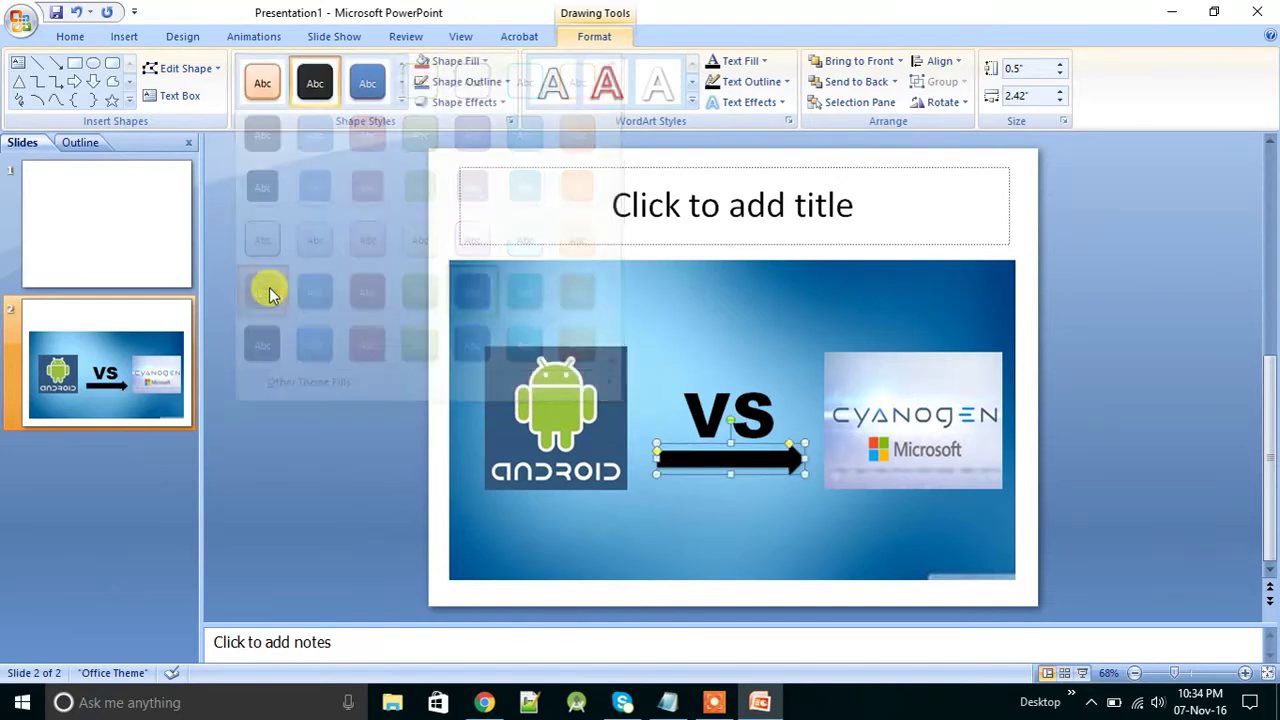
left_click(664, 553)
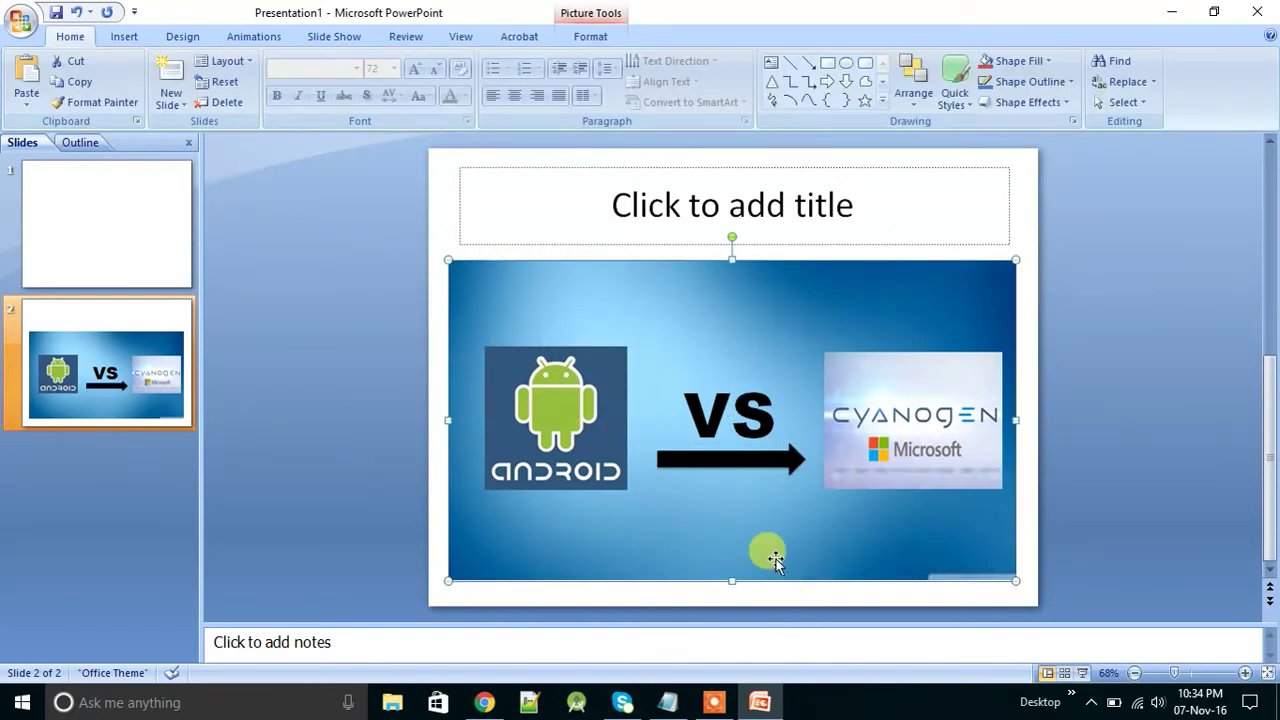
left_click(778, 604)
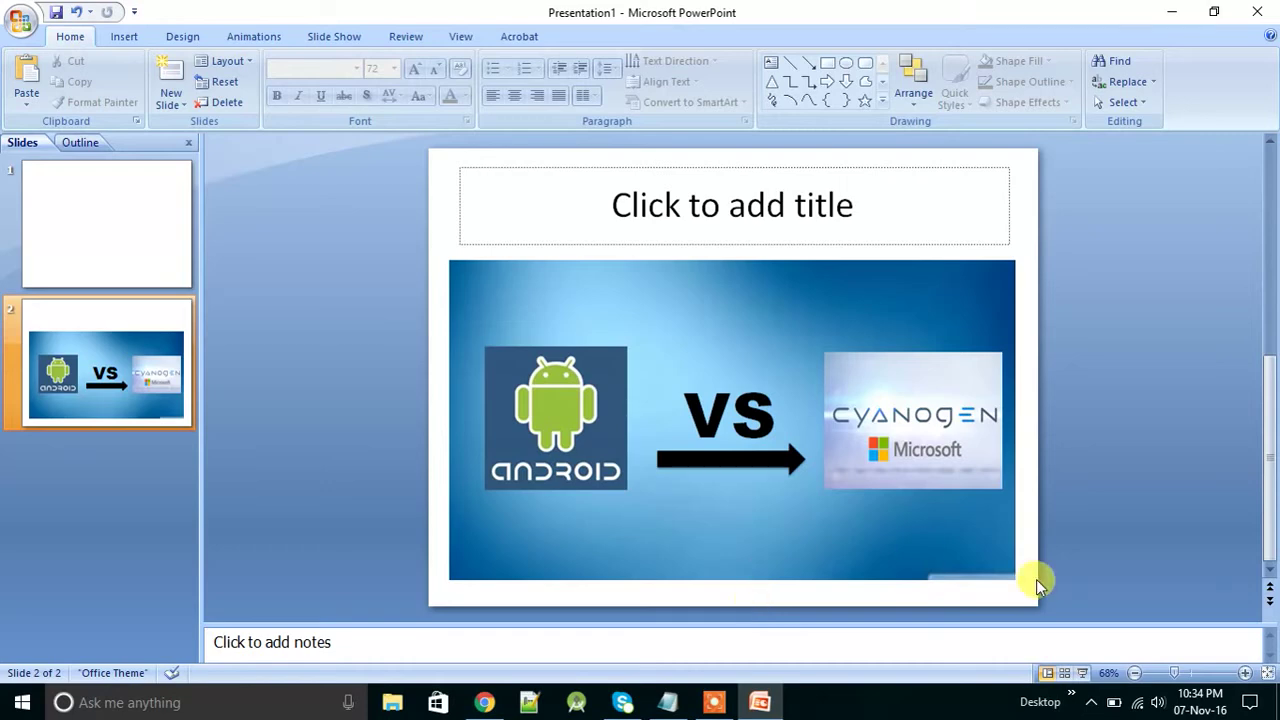
left_click(985, 558)
- Search Windows for "snipping" and open the Snipping Tool
left_click(296, 700)
type("snippinf")
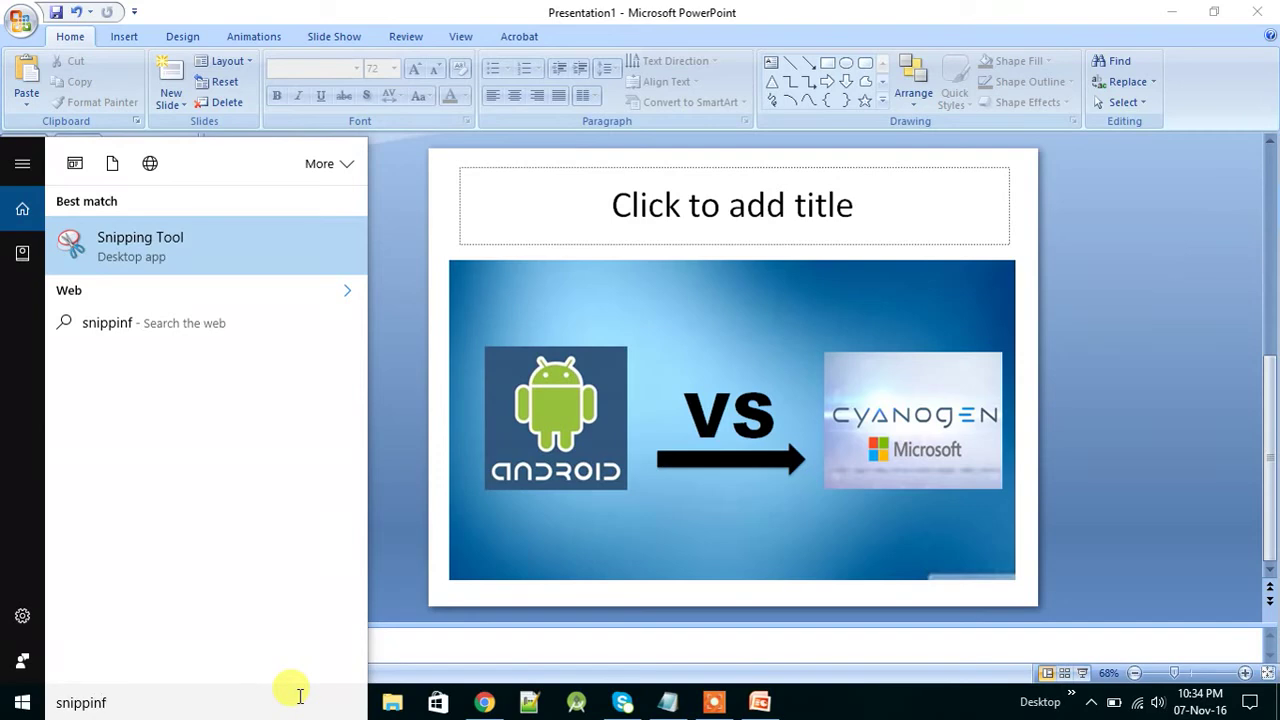
key("BackSpace")
type("g")
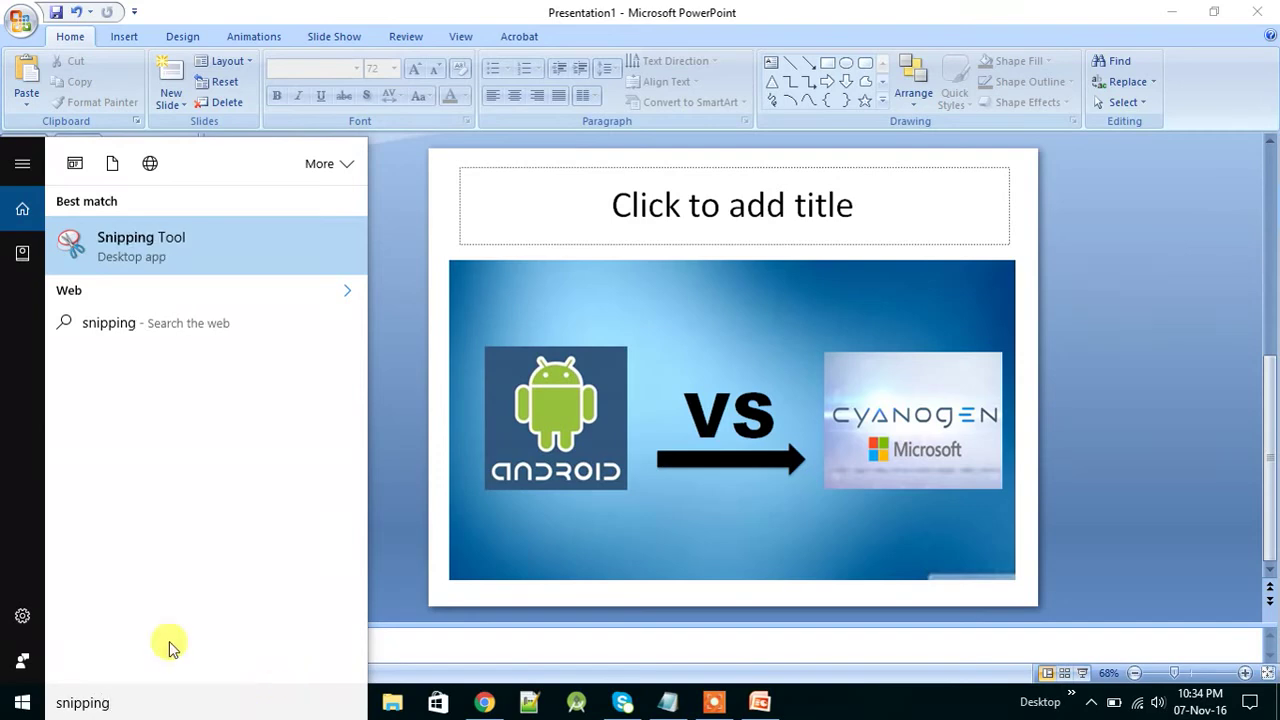
left_click(243, 240)
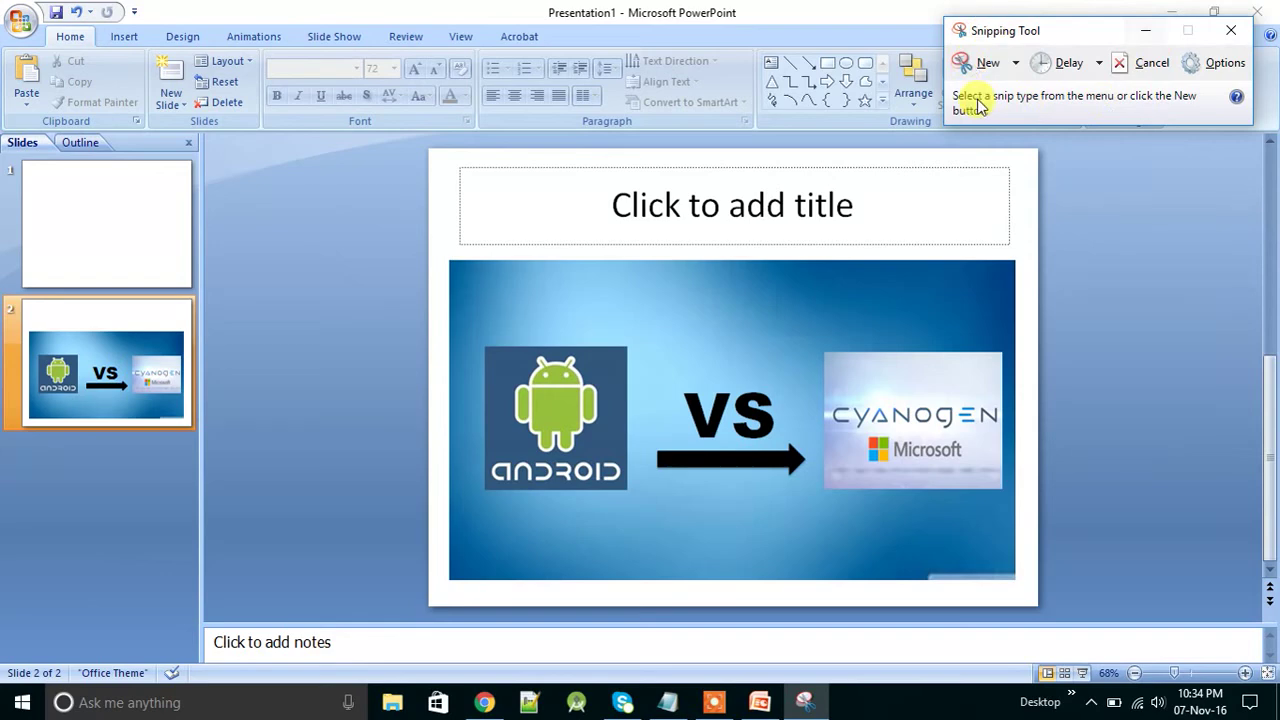
- Move the Snipping Tool window clear of the slide and capture a snip of the whole blue Android VS Cyanogen picture
left_click_drag(1094, 29, 1122, 24)
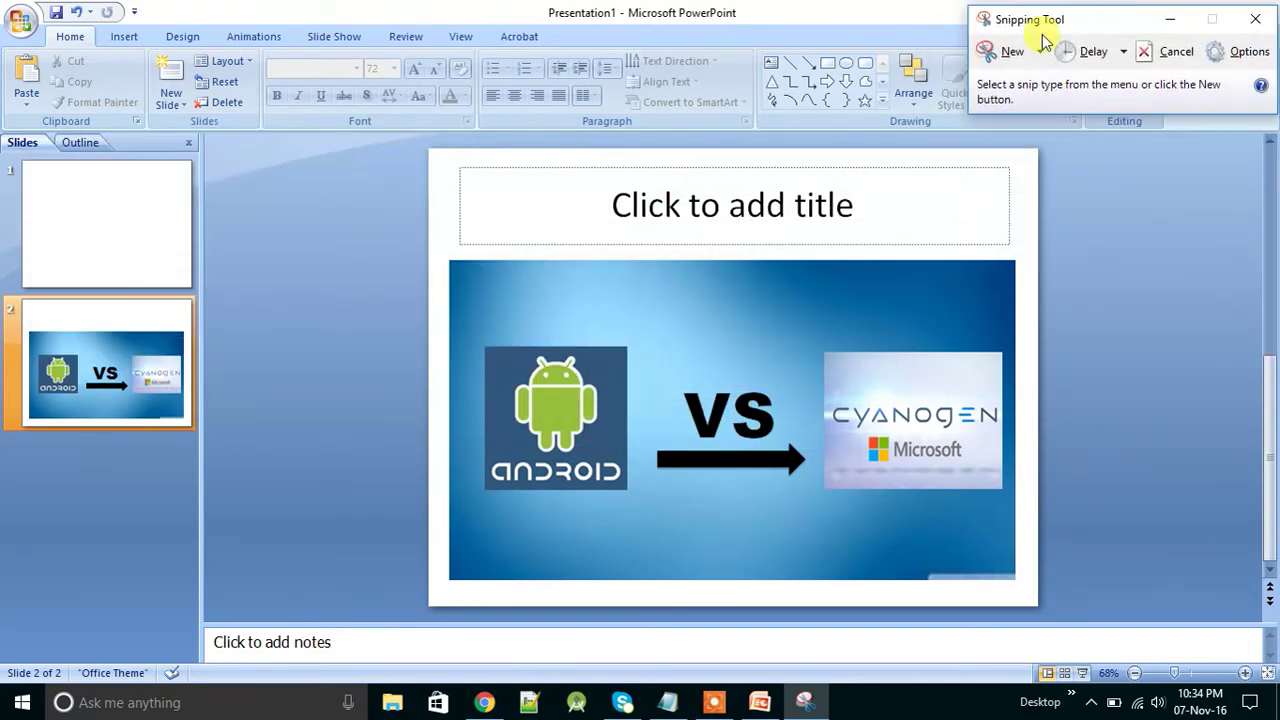
left_click(1013, 55)
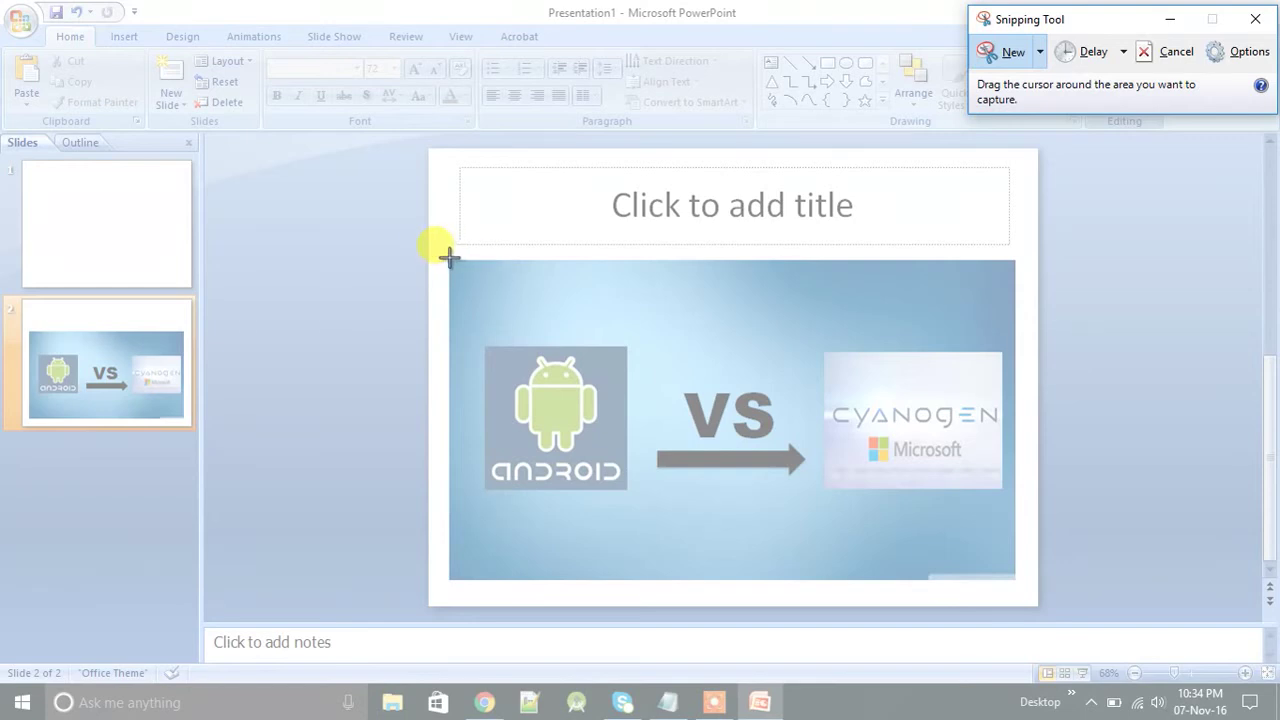
left_click_drag(448, 262, 1013, 574)
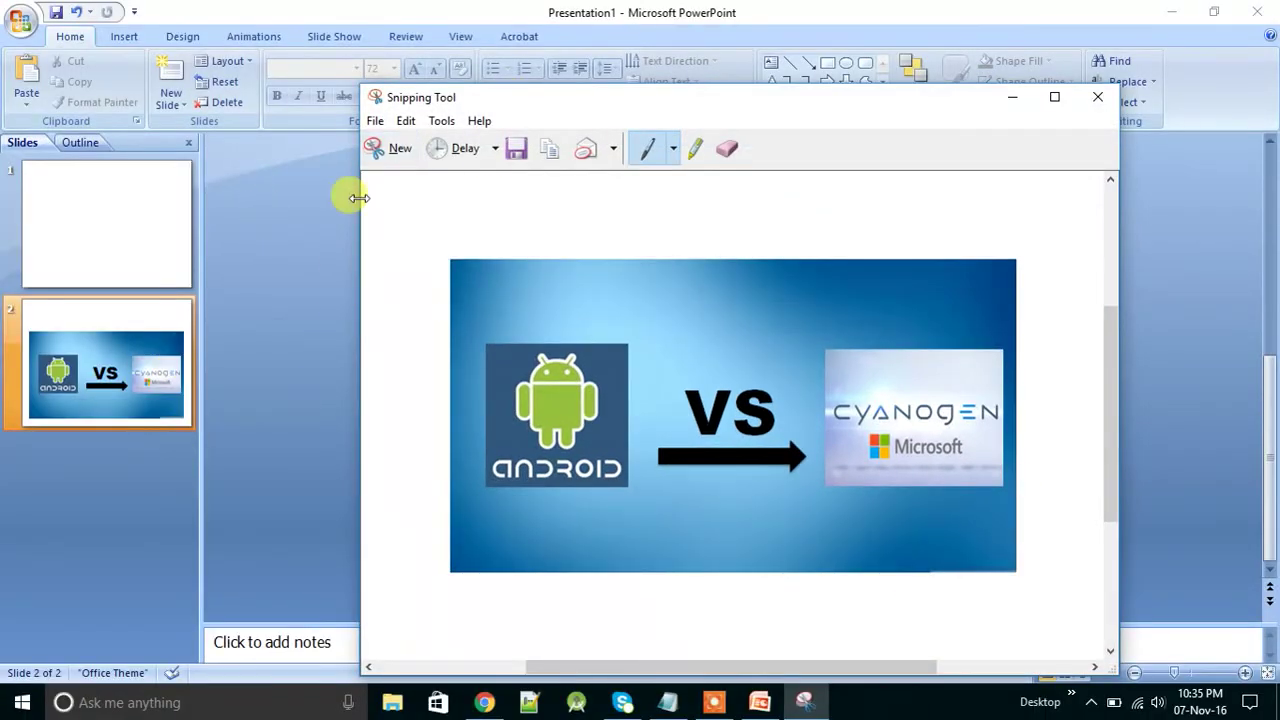
- Save the snip to the Desktop as a PNG file named Android_vs_Cyanogen
left_click(377, 121)
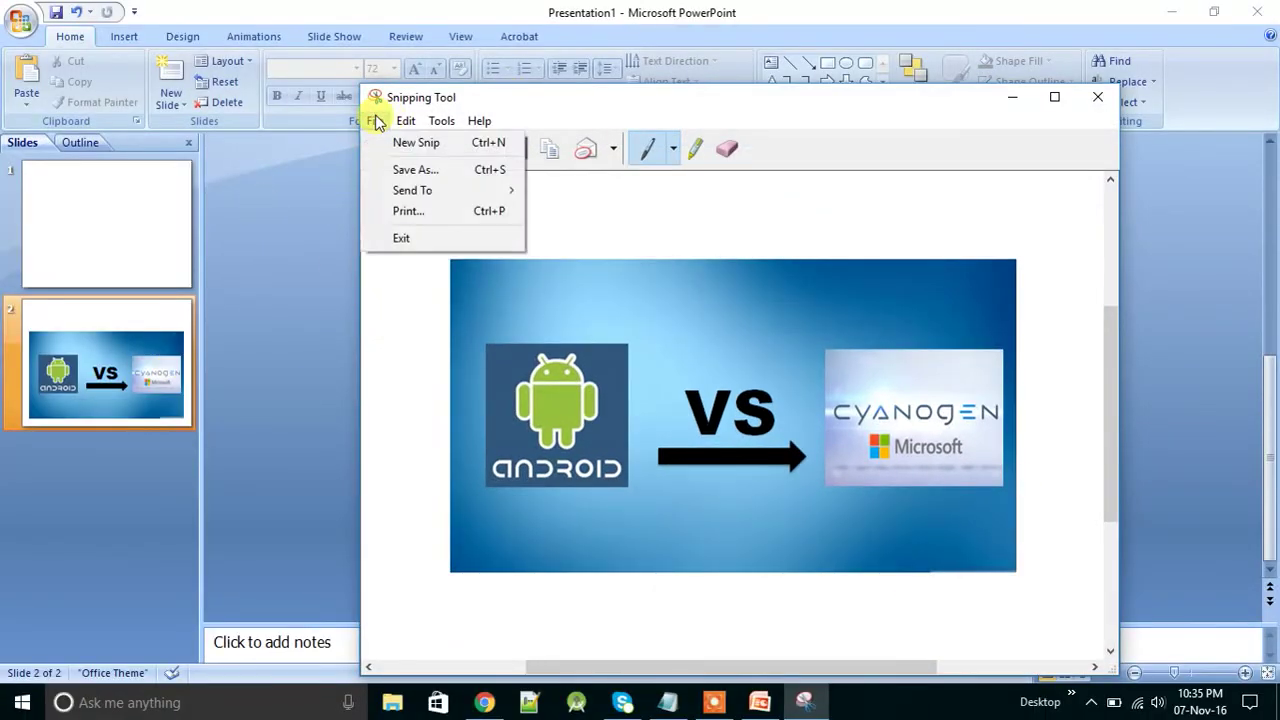
left_click(376, 167)
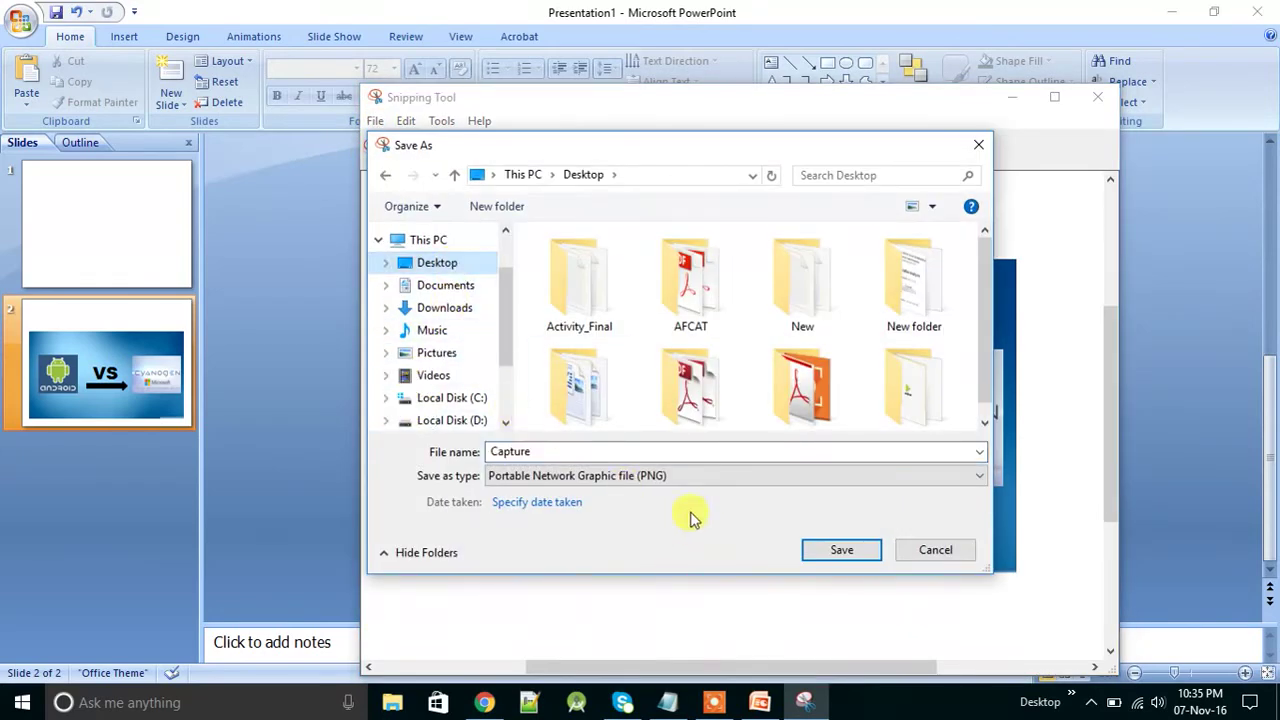
double_click(515, 451)
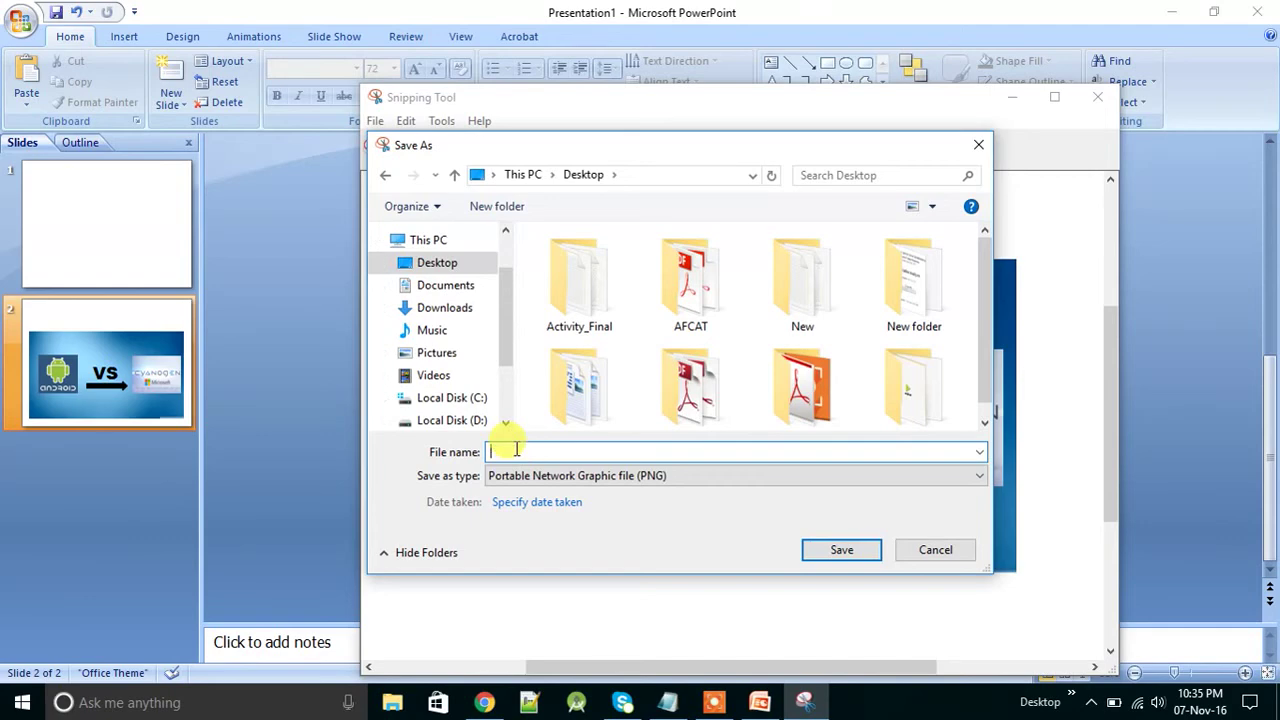
type("Android_vs_Cyanogen")
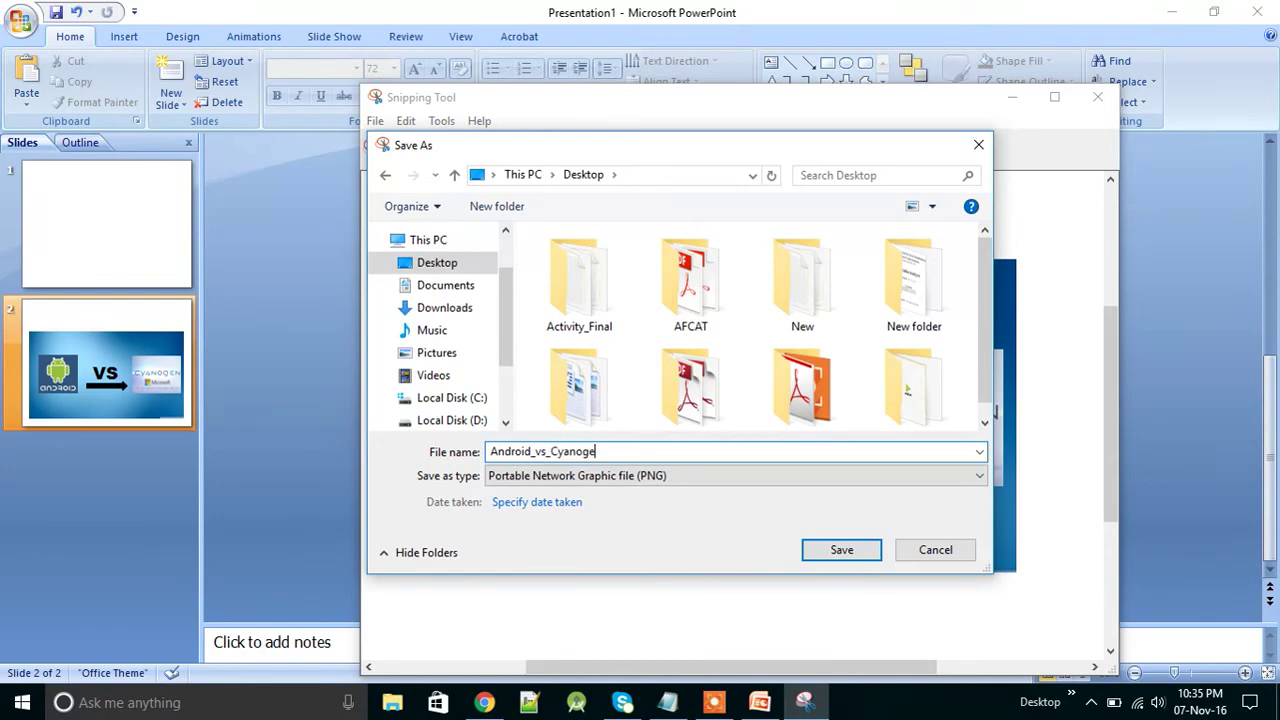
left_click(872, 555)
- Minimize the Snipping Tool and PowerPoint and move the Notepad window aside to view the saved Android_vs_Cyanogen picture
left_click(1012, 96)
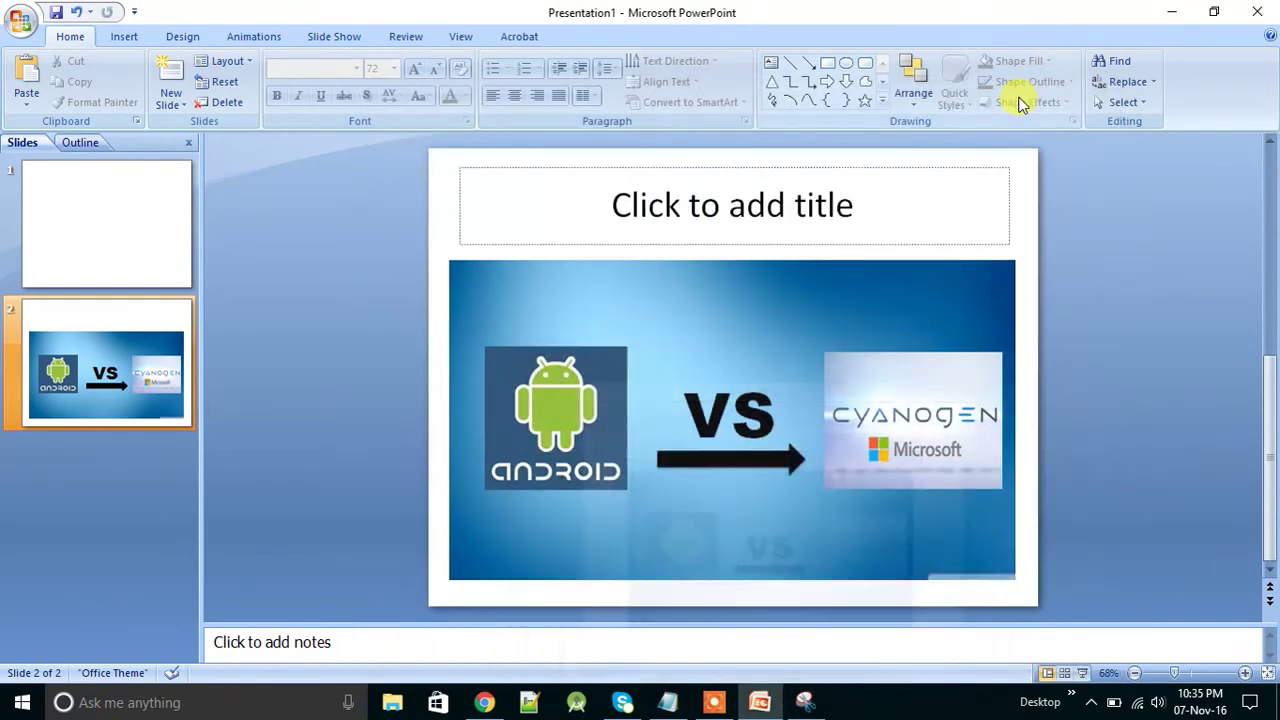
left_click(1167, 12)
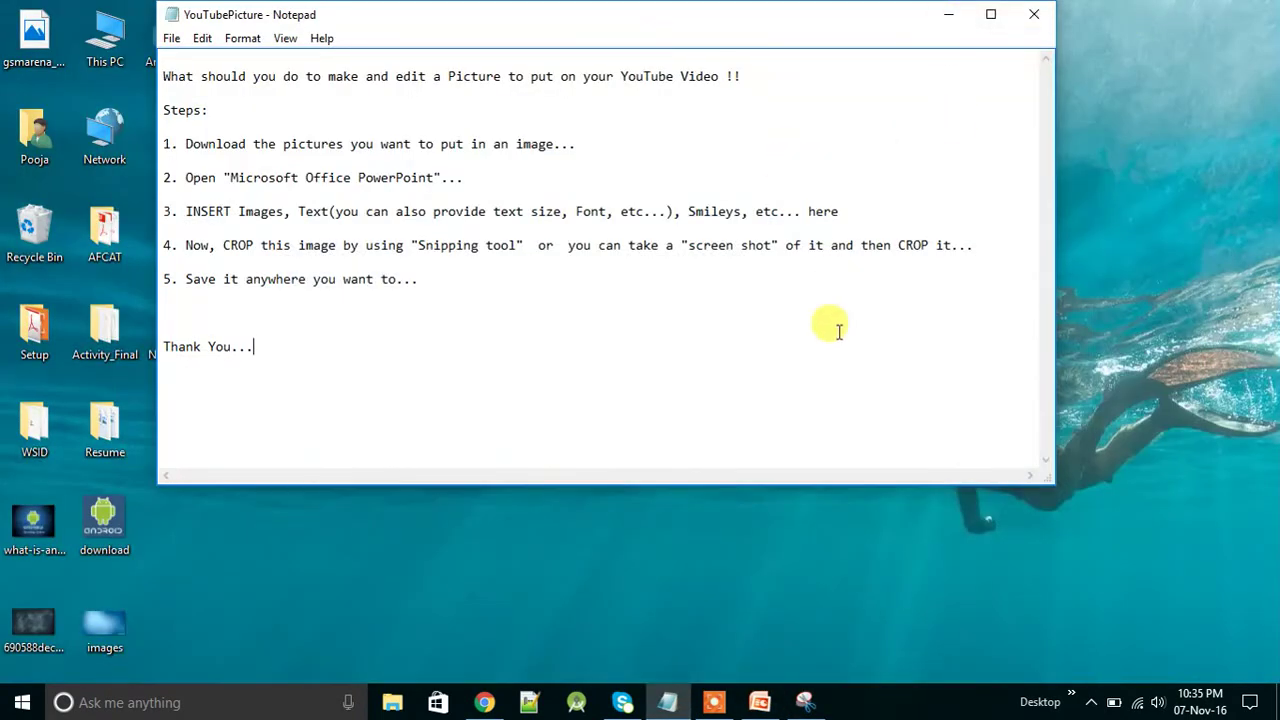
left_click_drag(640, 16, 846, 40)
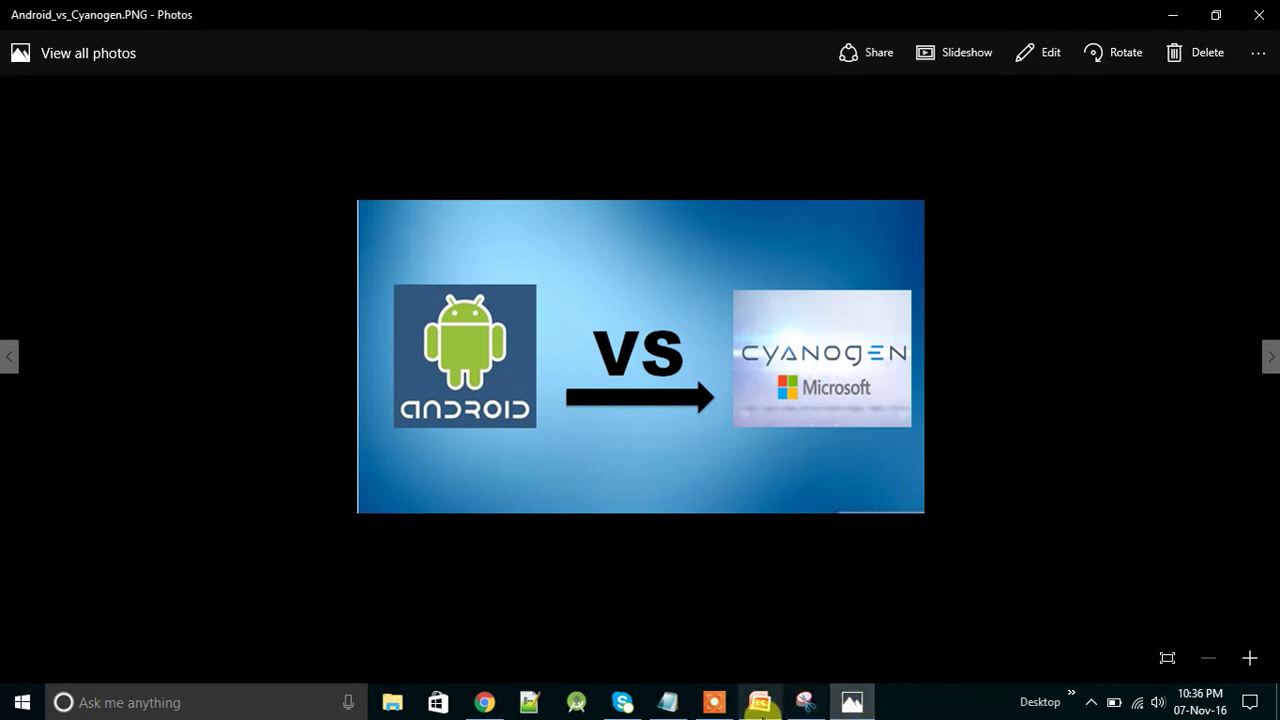
- Switch to the YouTubePicture notes in Notepad and center the window over the picture to review the steps
left_click(664, 704)
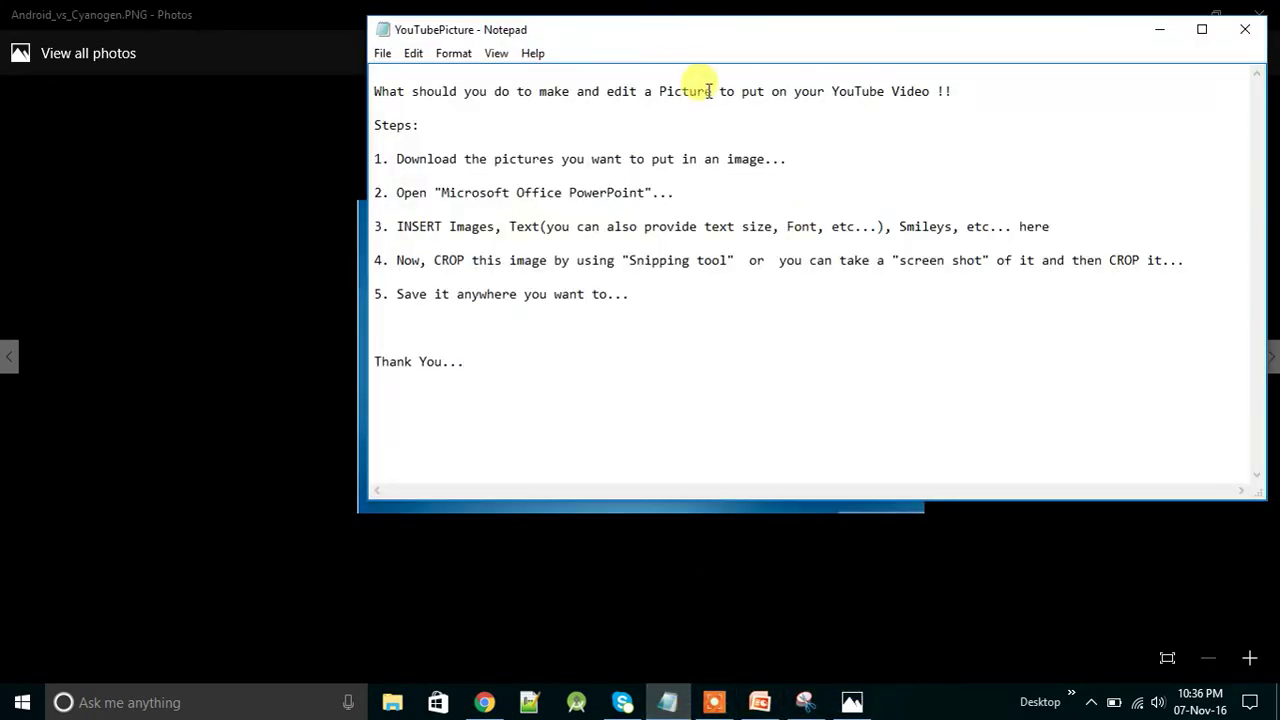
left_click_drag(760, 37, 559, 77)
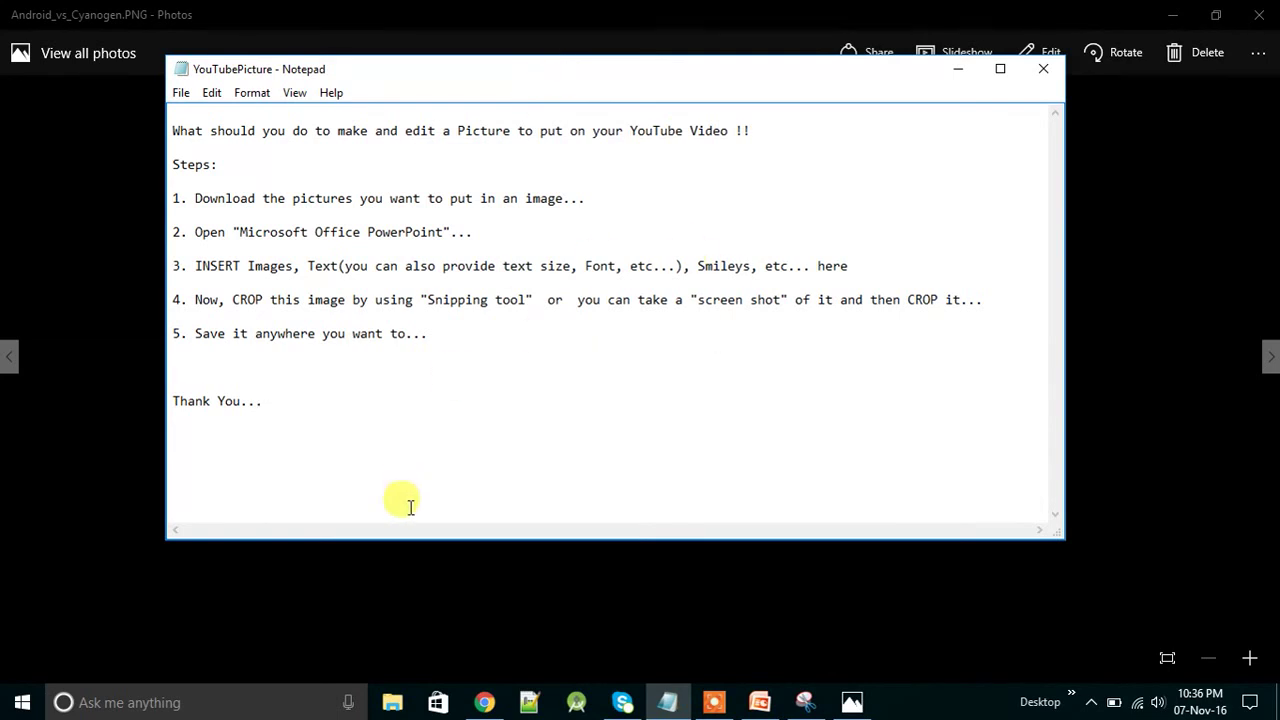